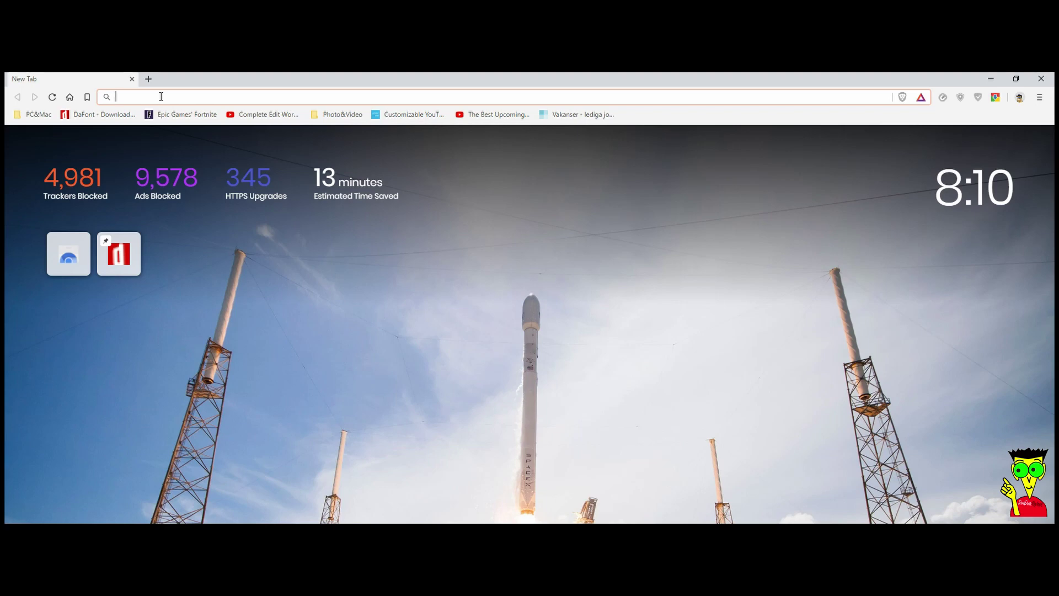
Go to google.com and search for 'edirol ua-25 driver'.
type("googl")
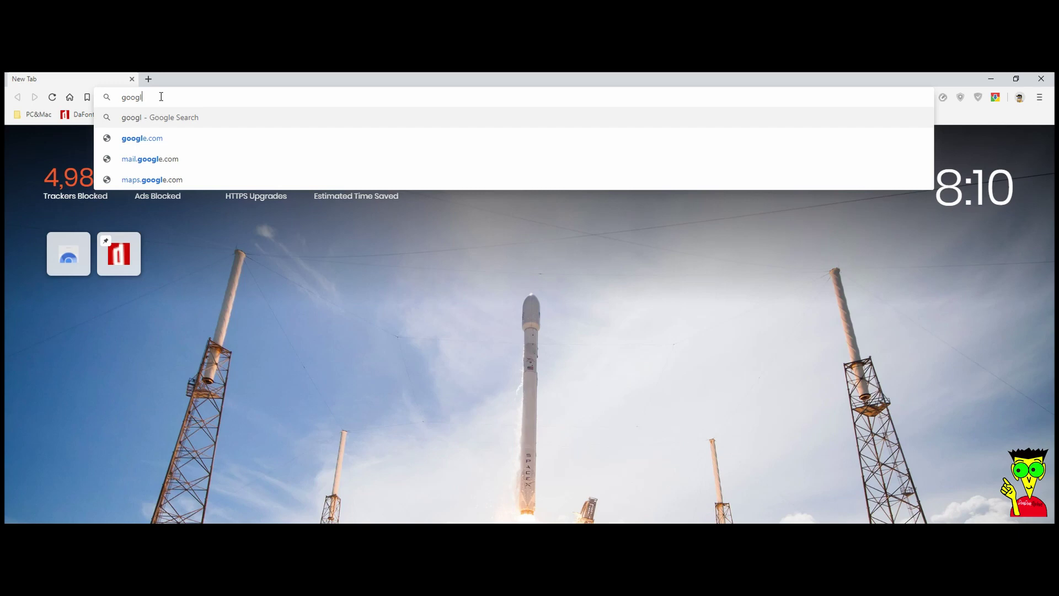
type("e.com")
key("Return")
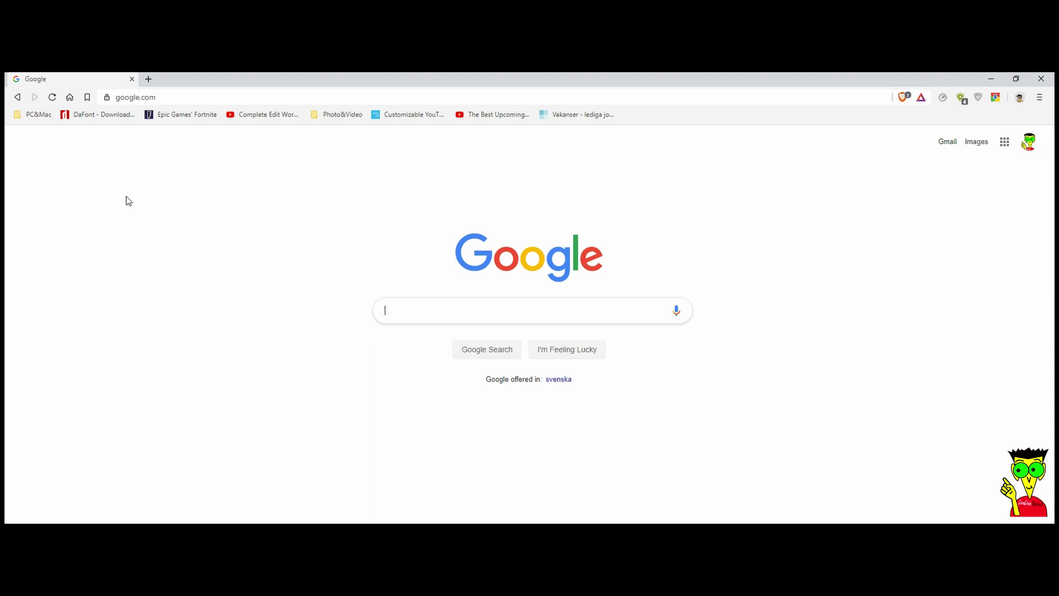
type("edirol")
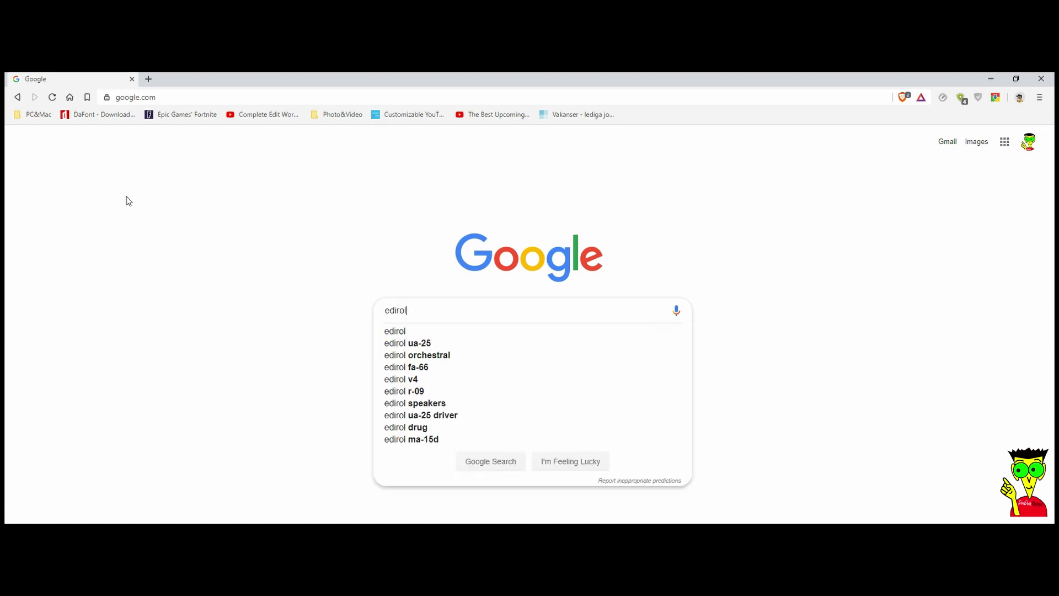
key("Down")
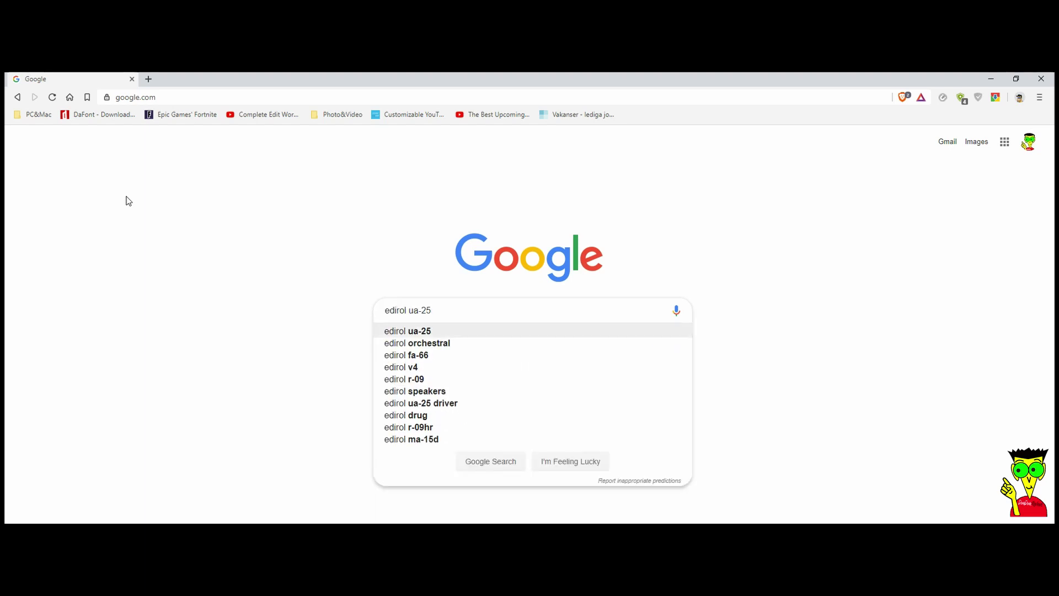
type("dr")
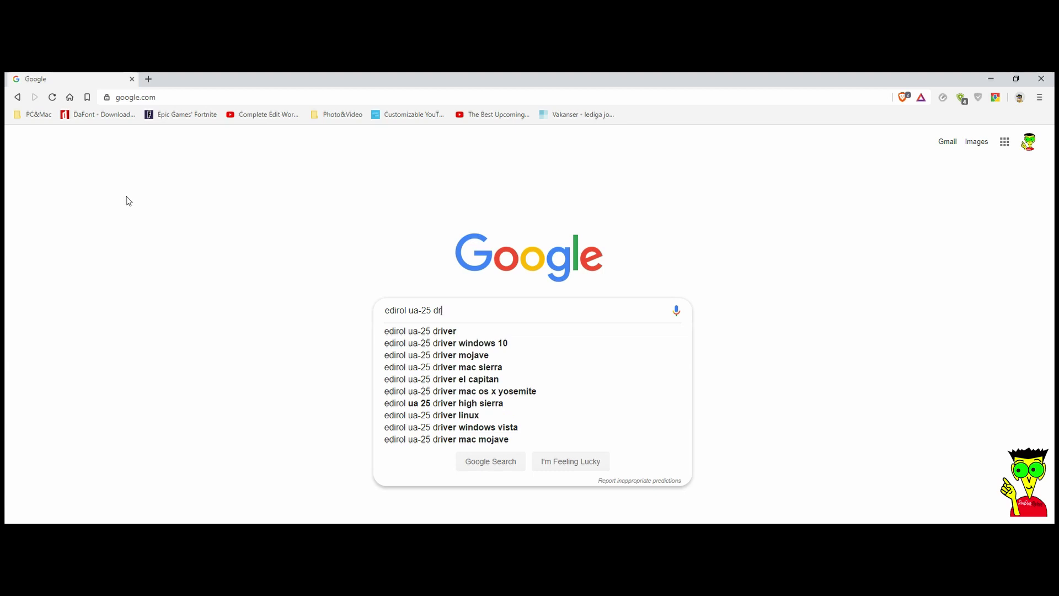
key("Down")
key("Return")
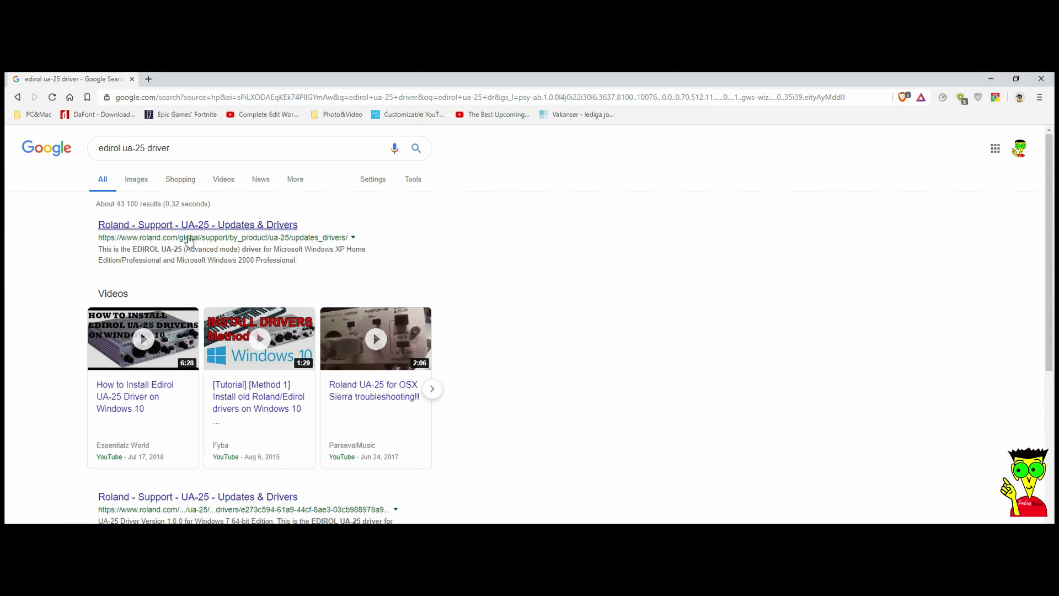
From Roland's UA-25 support page, accept the licence and save the Windows 8/8.1 driver zip to the desktop.
left_click(204, 227)
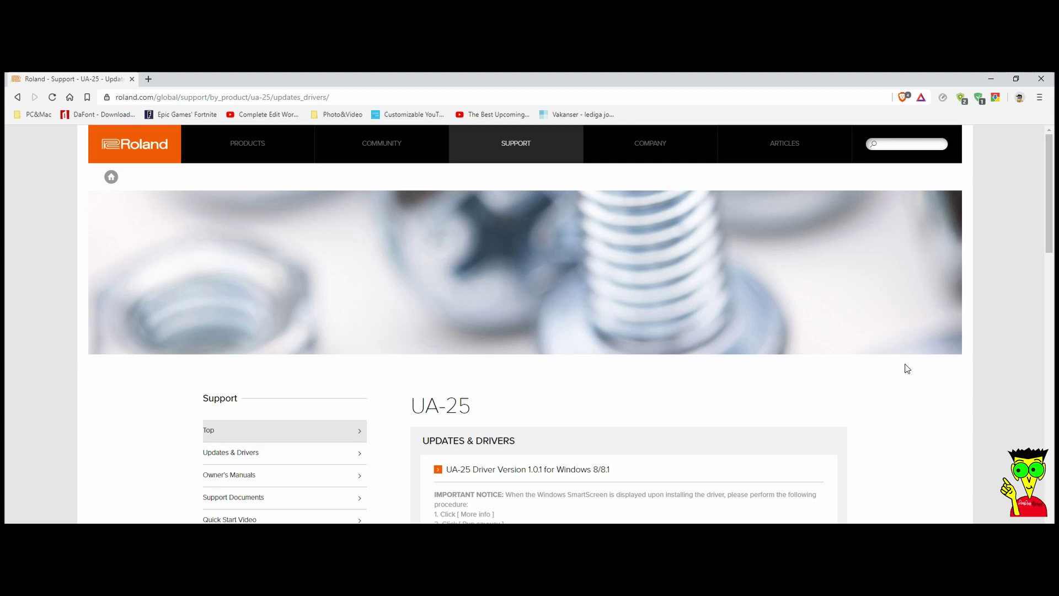
scroll(910, 370, "down", 2)
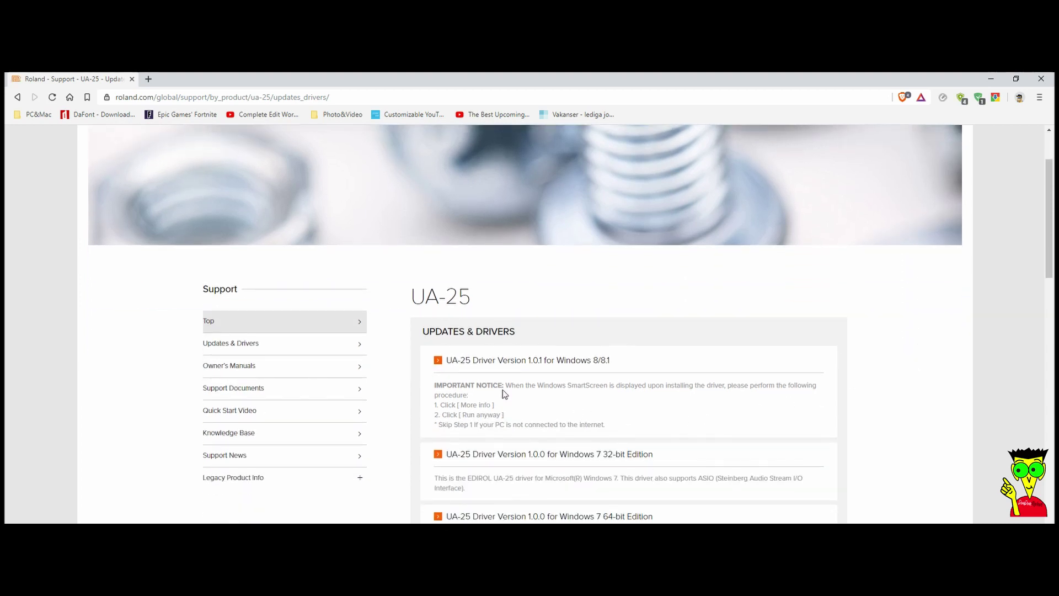
left_click(705, 356)
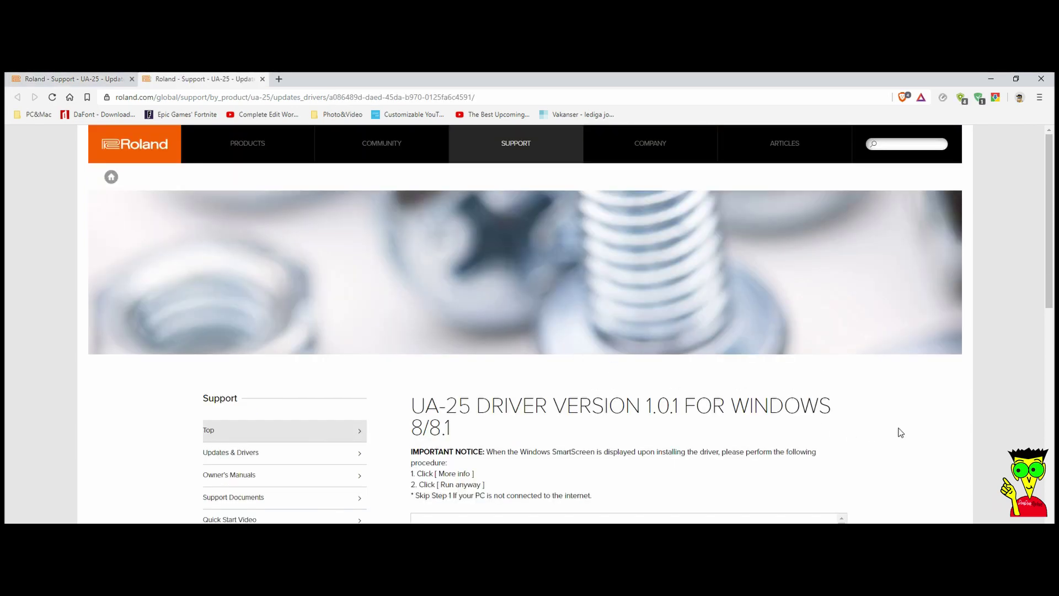
scroll(911, 434, "down", 3)
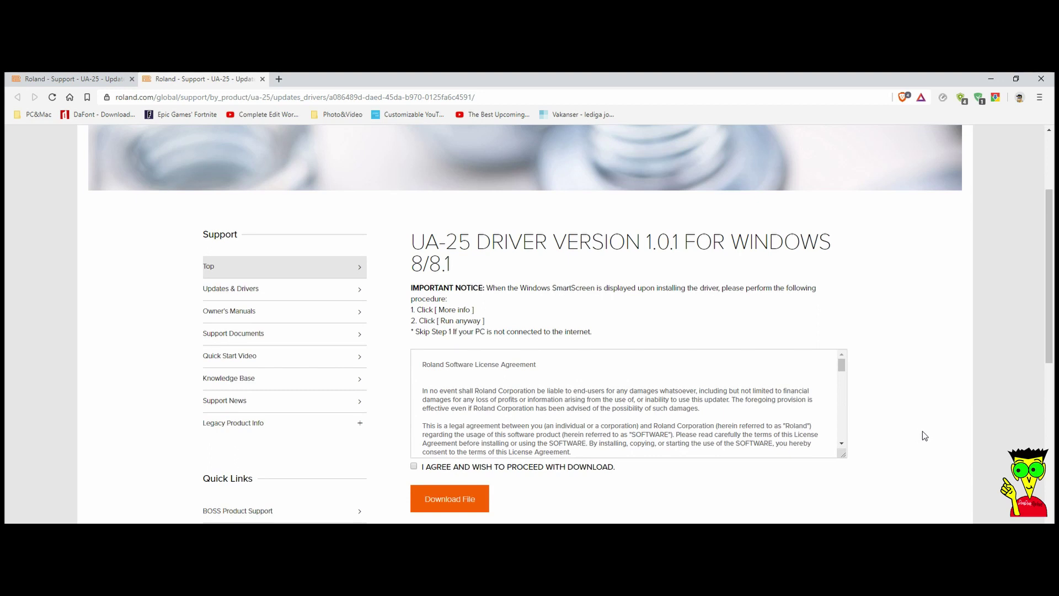
left_click(414, 466)
left_click(452, 501)
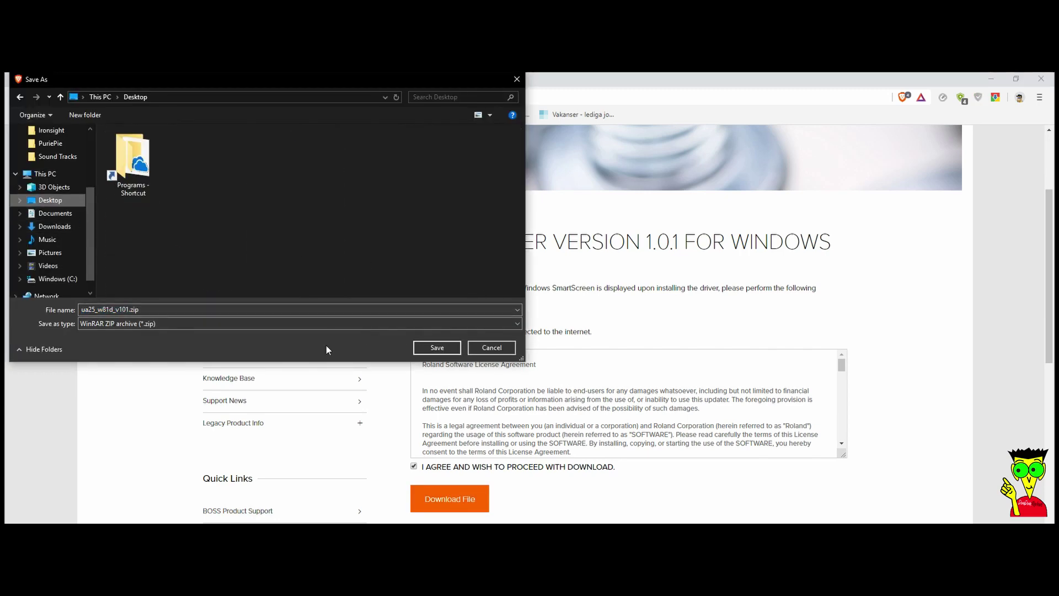
left_click(441, 348)
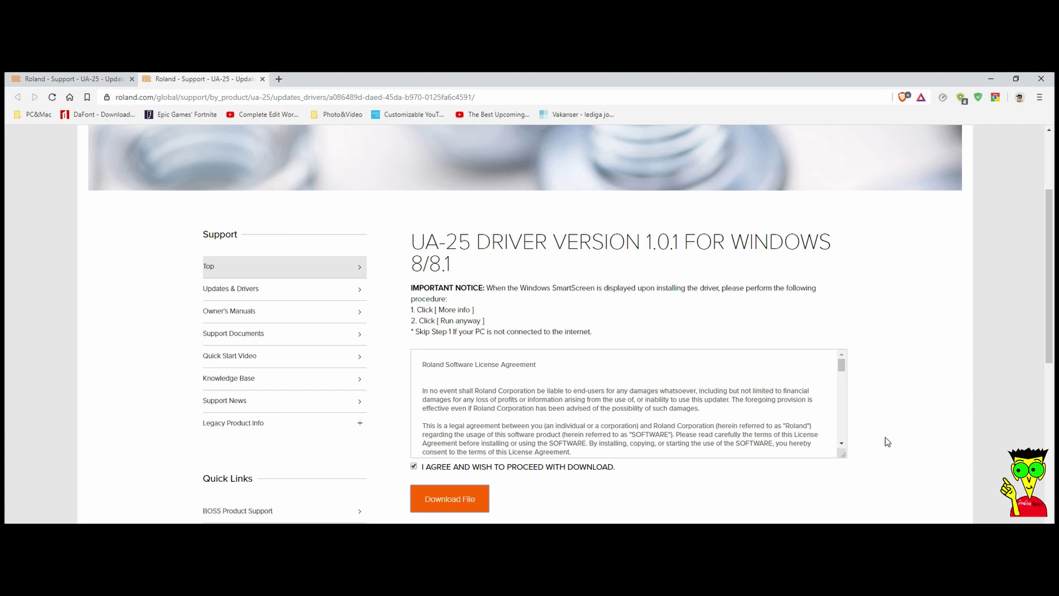
Close the extra page, then accept the licence and download the Windows Vista 64-bit UA-25 driver.
left_click(263, 79)
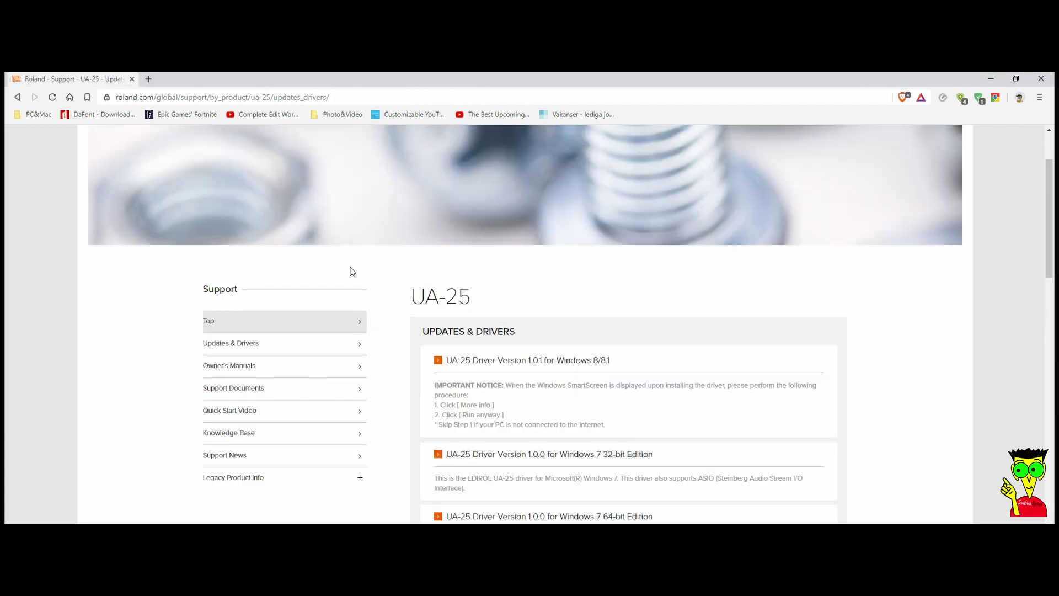
scroll(883, 383, "down", 2)
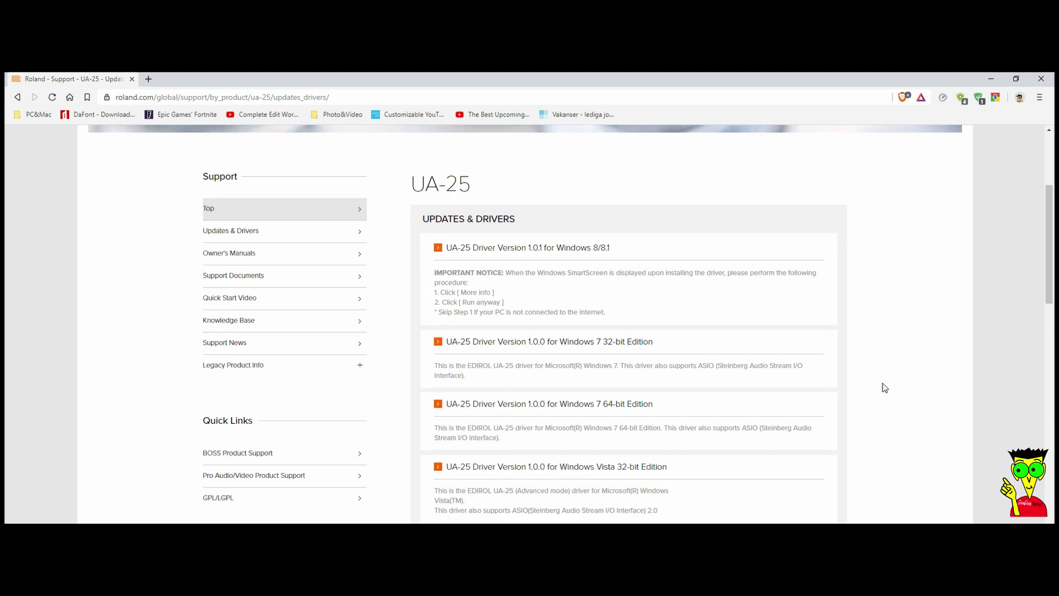
scroll(884, 388, "down", 2)
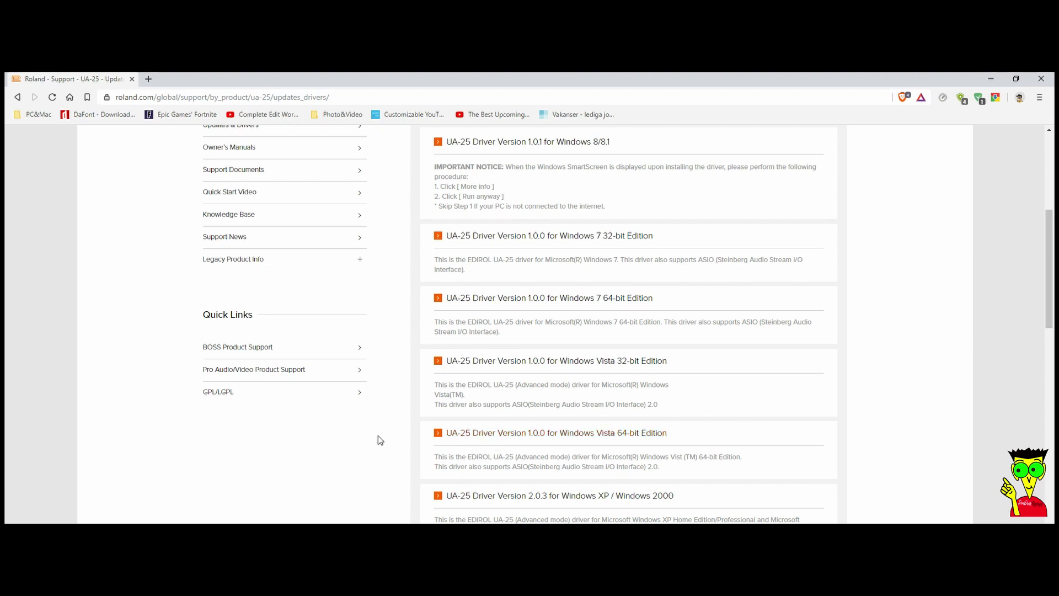
left_click(622, 439)
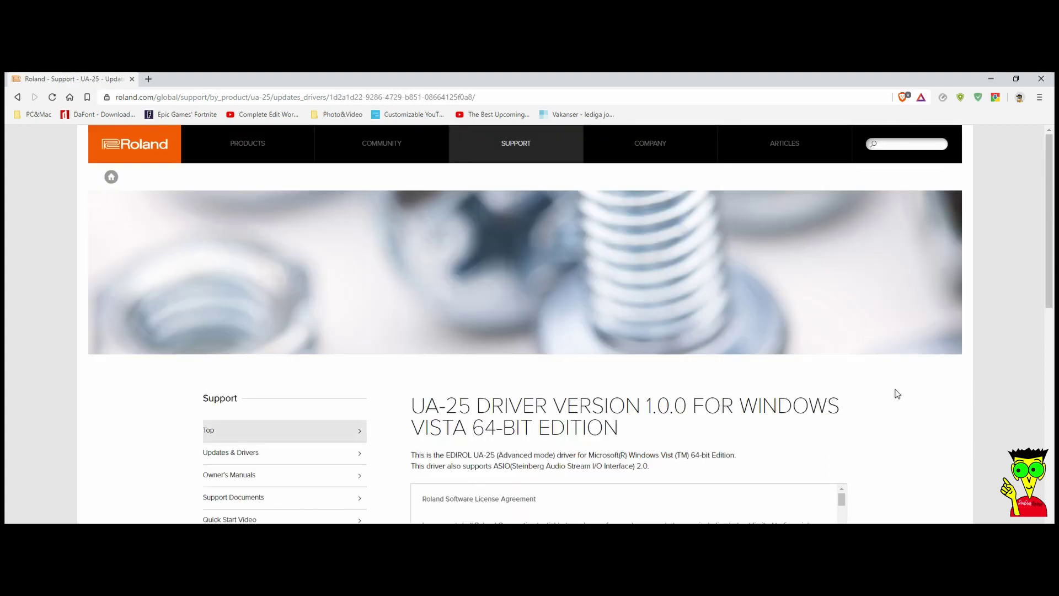
scroll(898, 394, "down", 4)
left_click(414, 382)
left_click(445, 420)
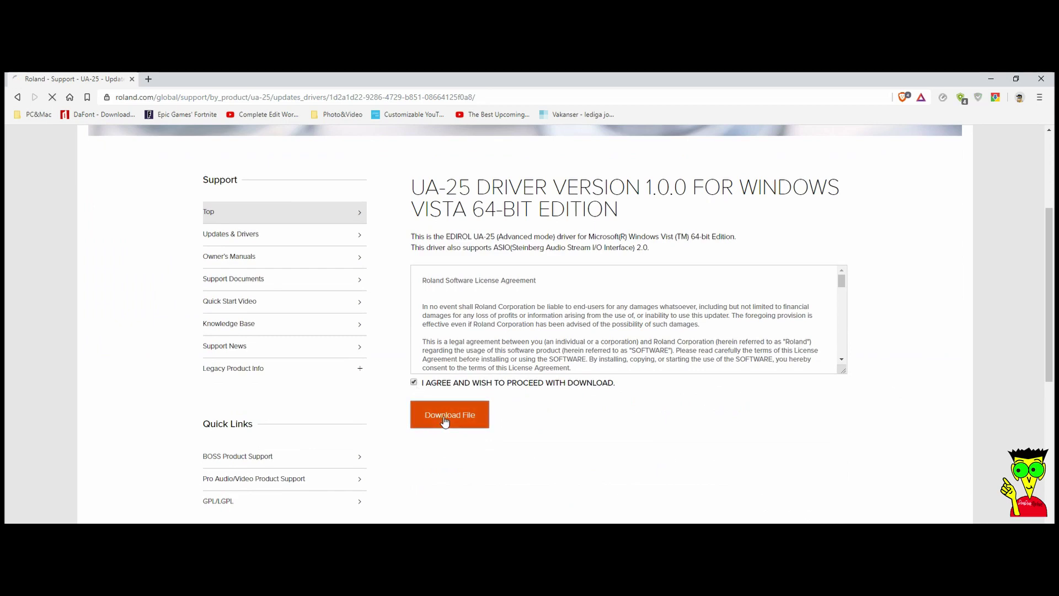
Save the Vista 64-bit zip, create a desktop folder 'UA-25', and move both driver zips into it.
left_click(425, 347)
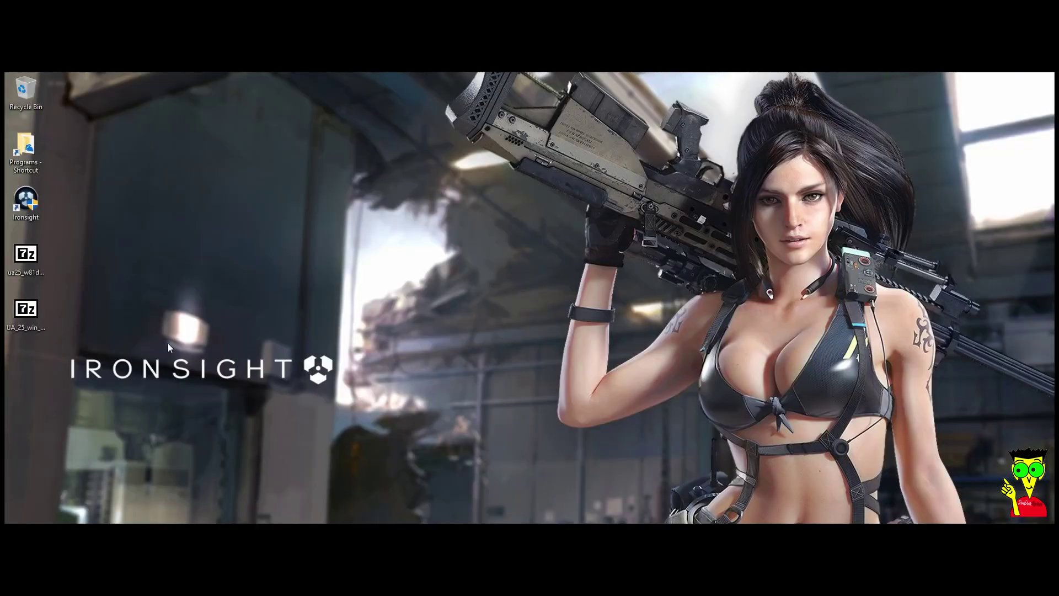
right_click(122, 286)
mouse_move(230, 391)
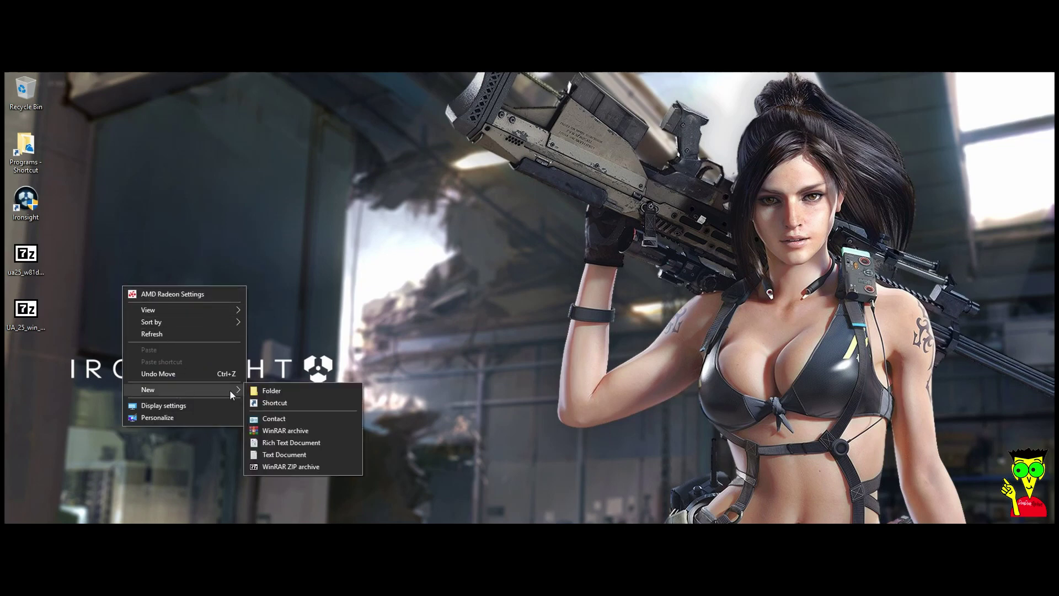
left_click(298, 390)
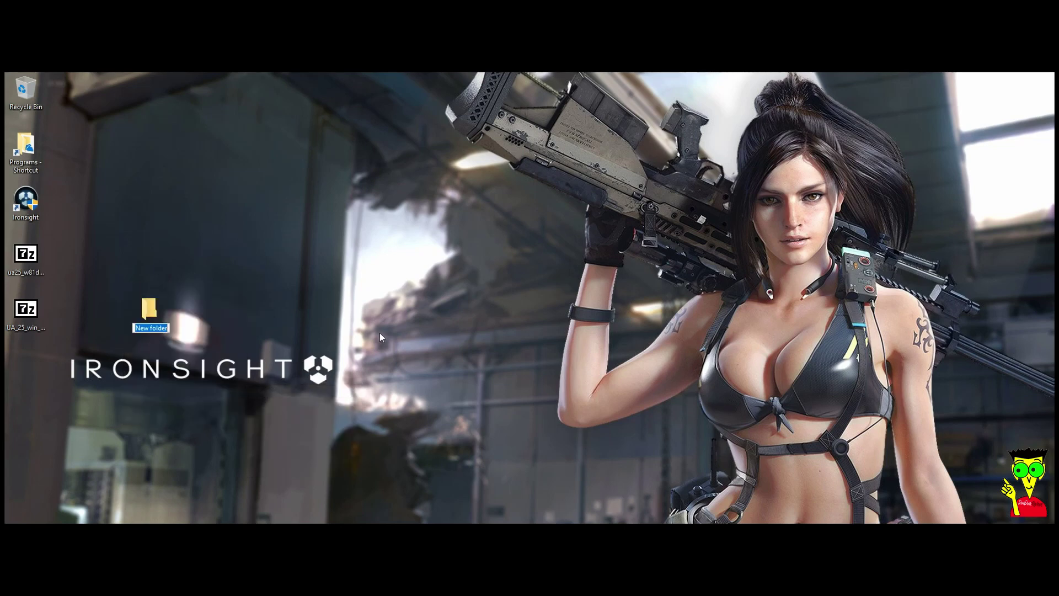
type("UA-25")
key("Return")
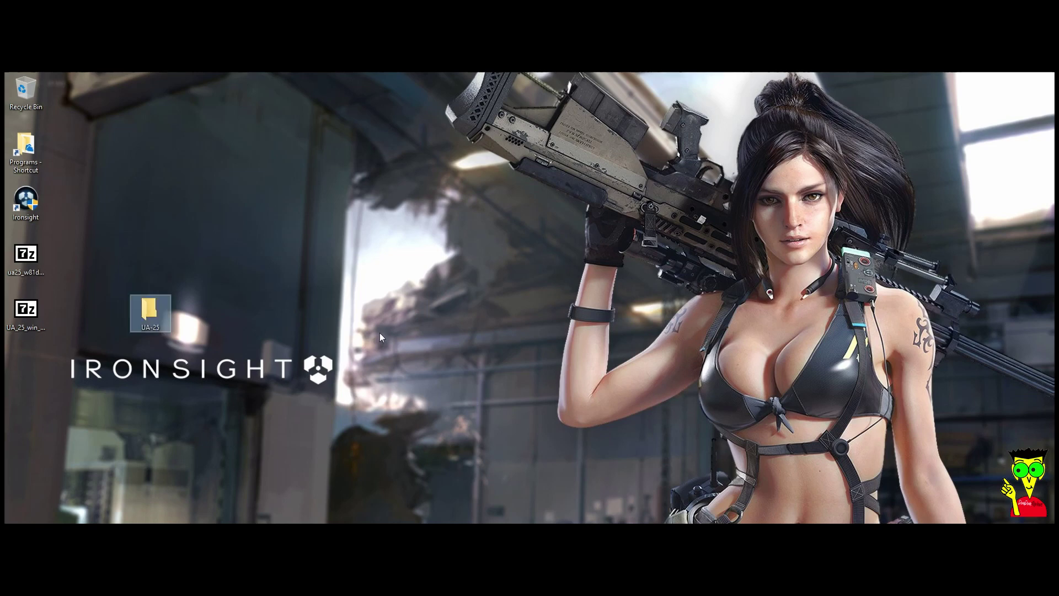
left_click(221, 338)
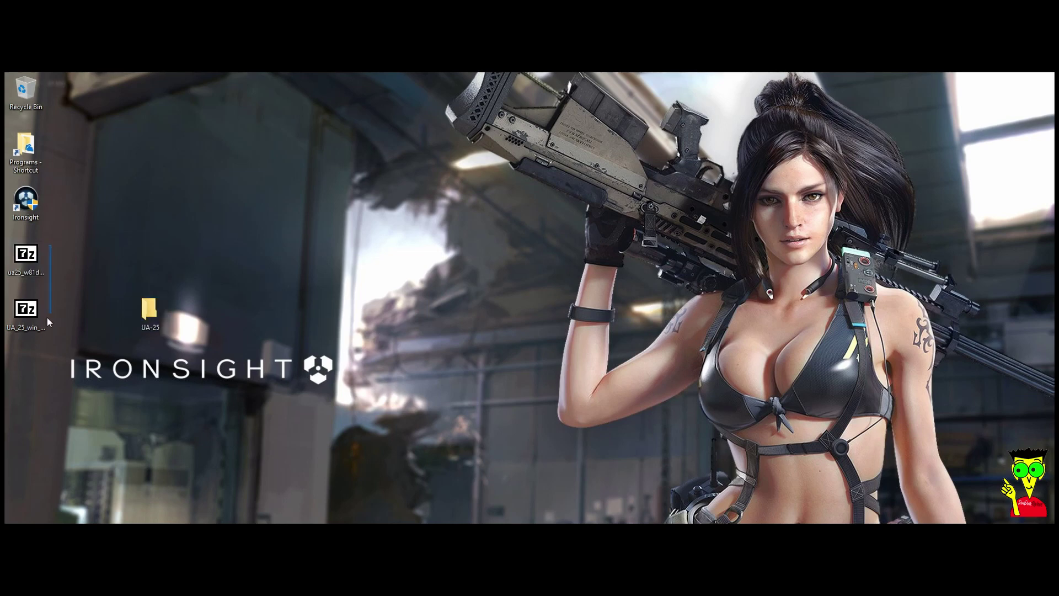
left_click_drag(53, 323, 34, 273)
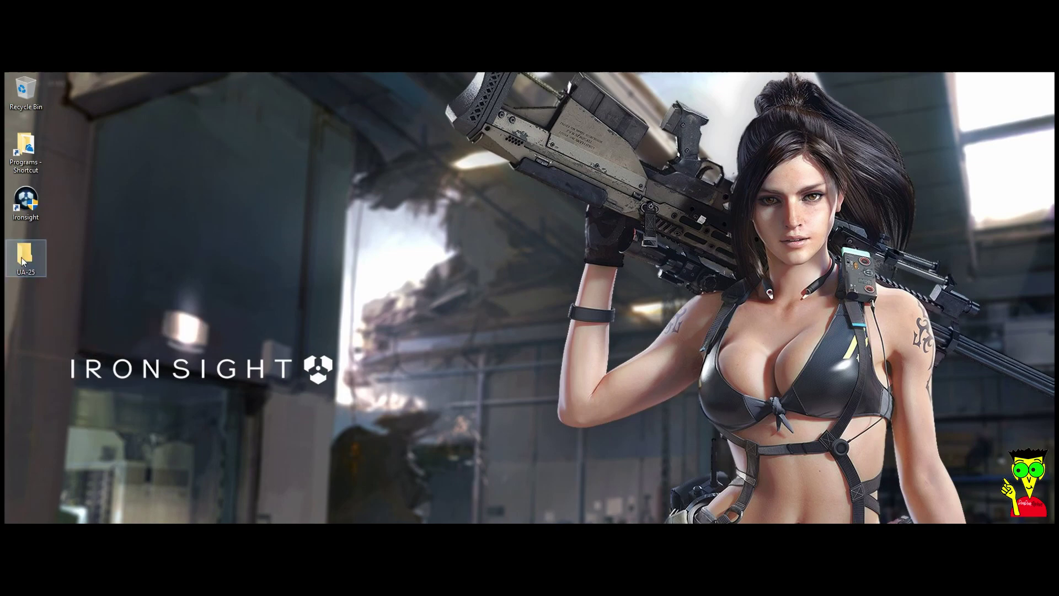
Extract the UA-25_win_vista_x64 and ua25_w81d_v101 folders from their zips into UA-25.
double_click(25, 257)
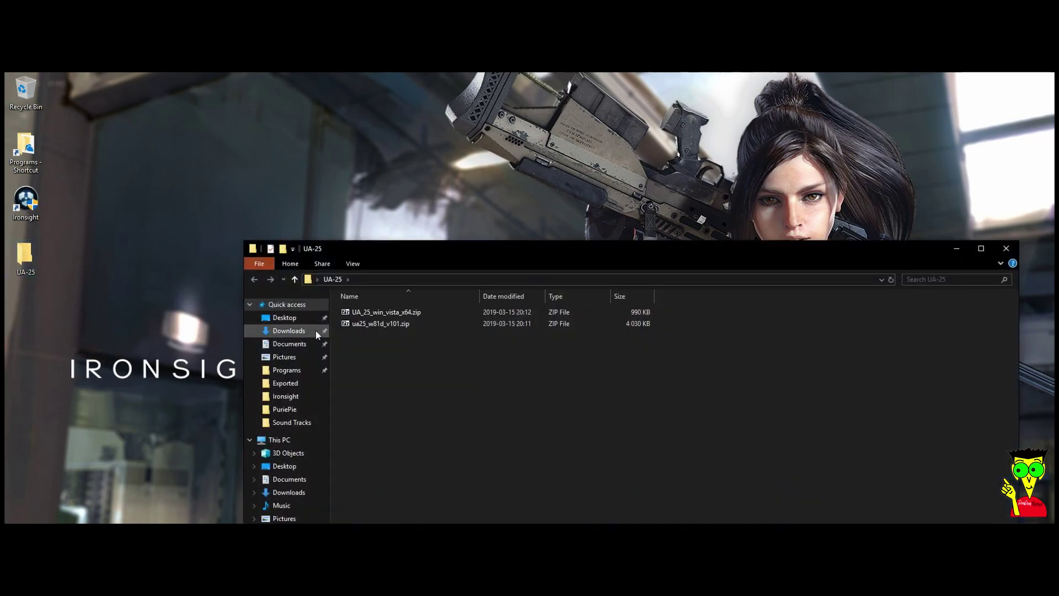
double_click(406, 313)
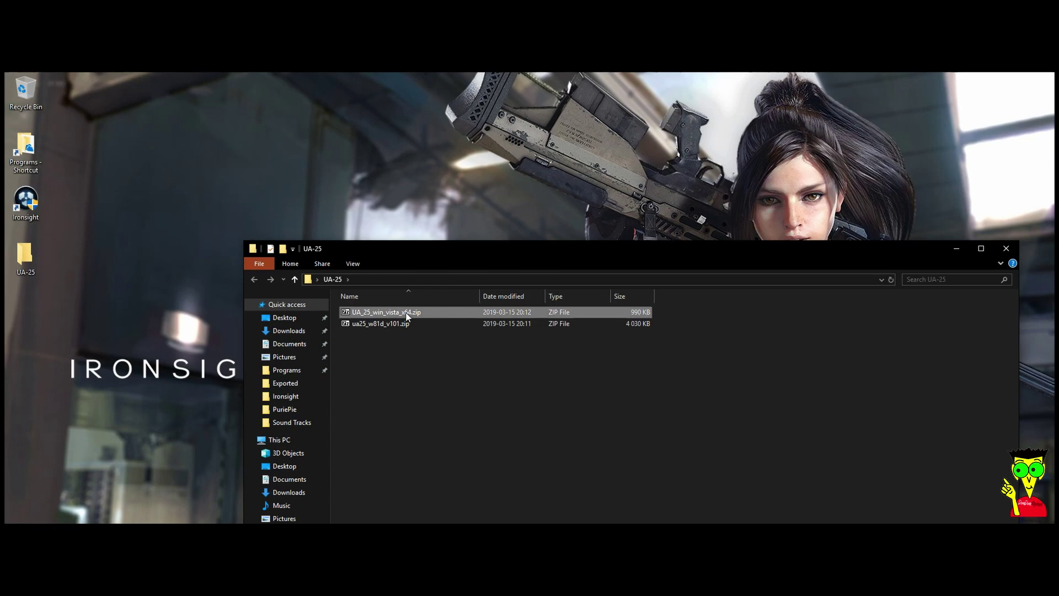
left_click_drag(611, 356, 452, 370)
double_click(372, 322)
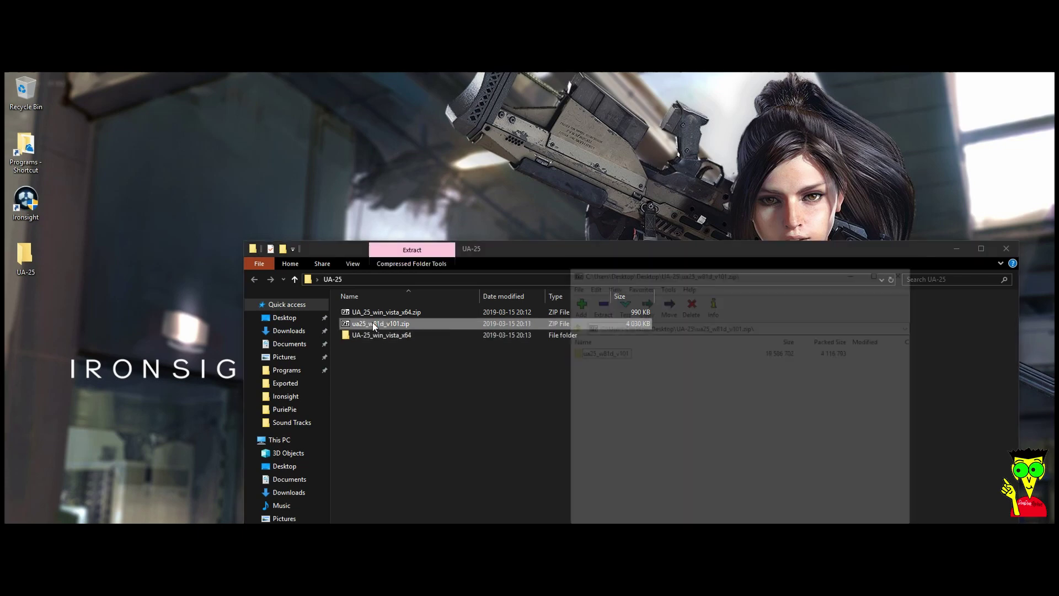
left_click_drag(581, 354, 408, 382)
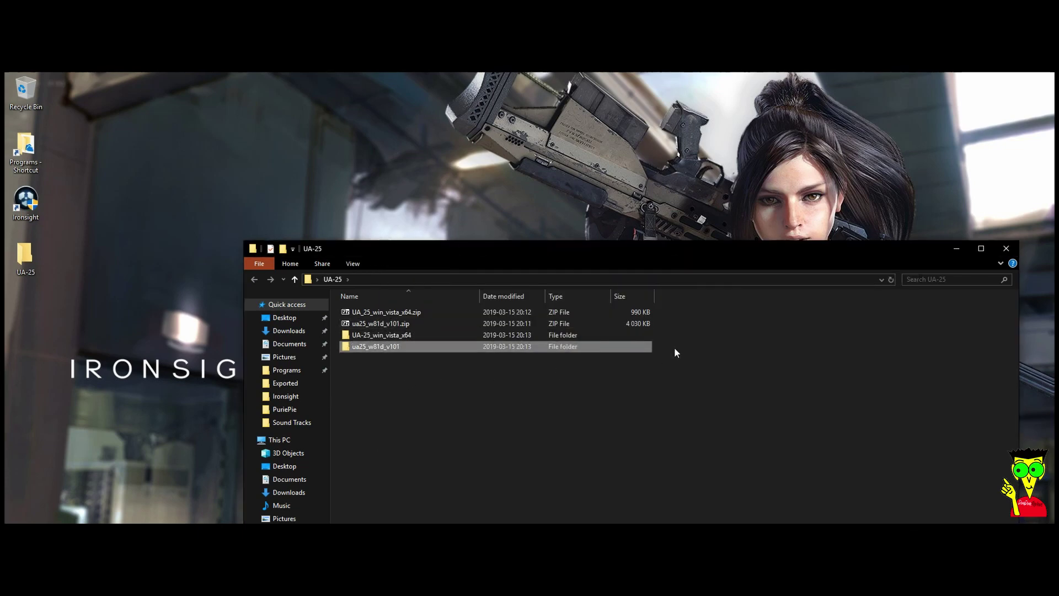
Delete both original driver zip files from the UA-25 folder.
left_click_drag(675, 309, 603, 327)
right_click(601, 328)
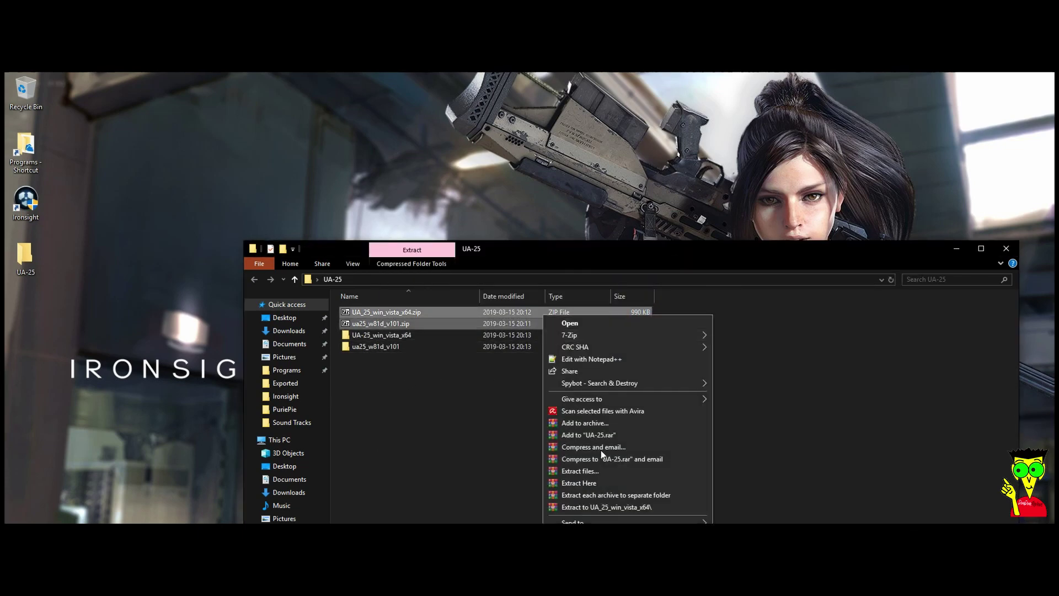
left_click(603, 454)
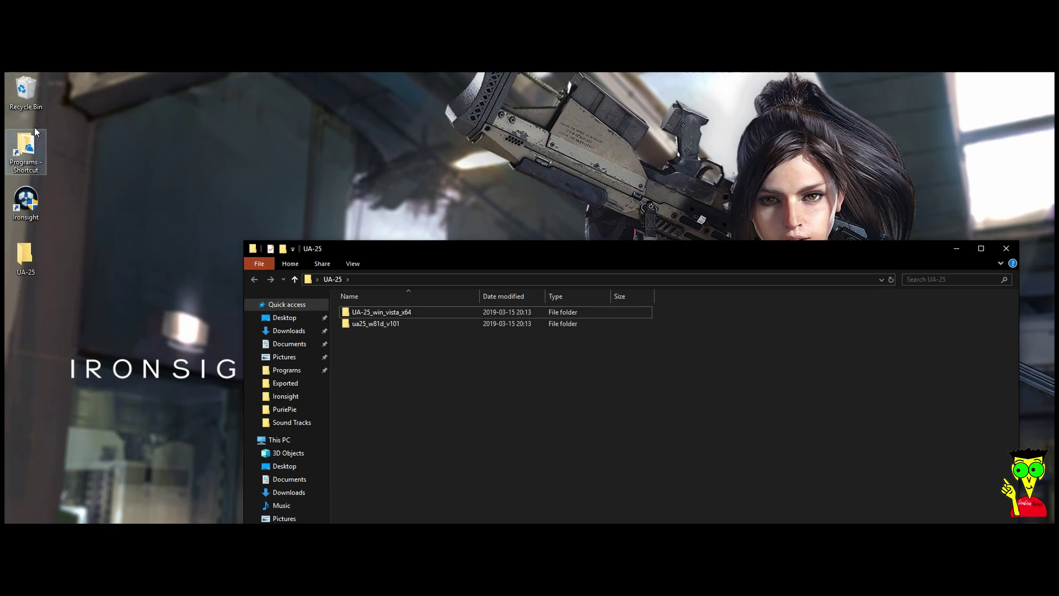
right_click(27, 91)
left_click(66, 110)
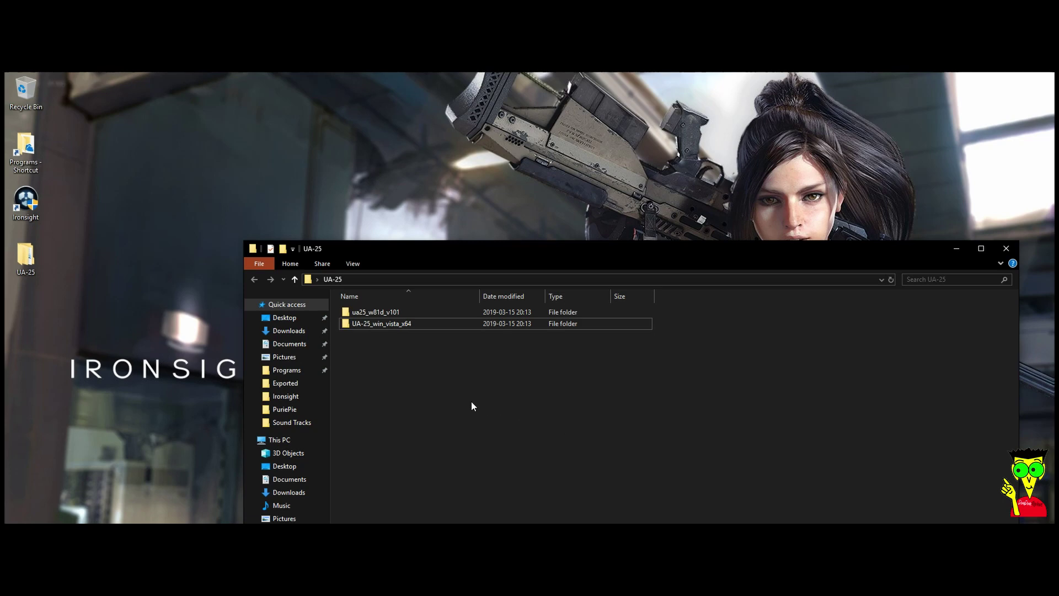
Run Setup.exe from the ua25_w81d_v101 folder.
double_click(382, 312)
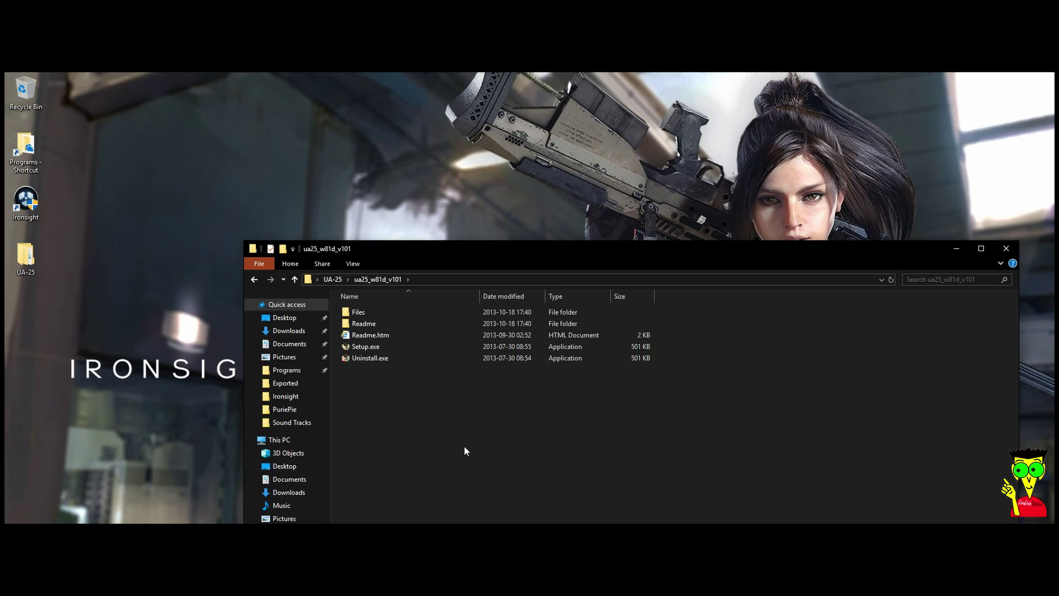
double_click(367, 346)
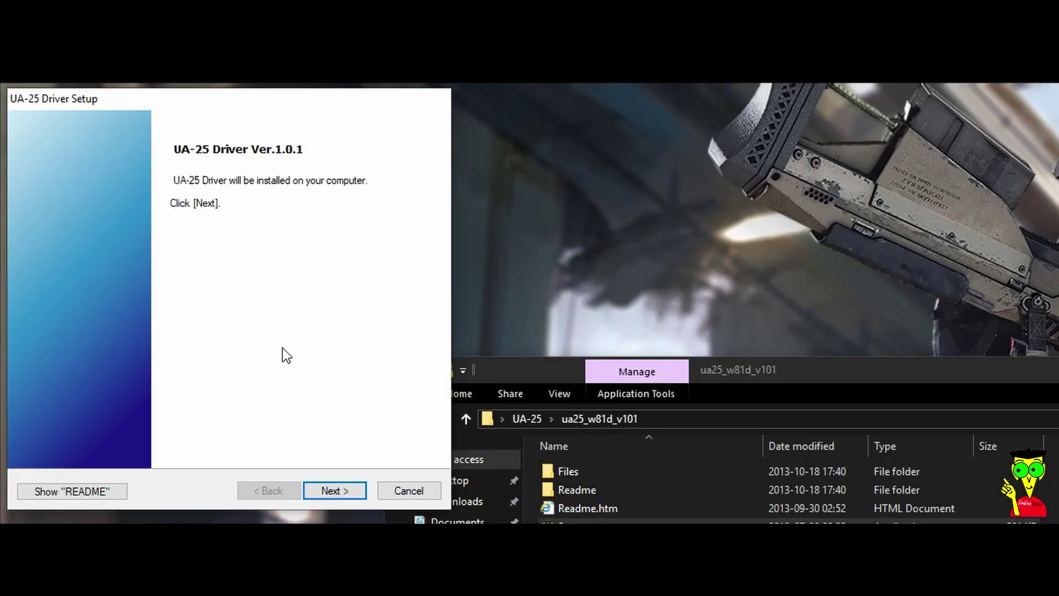
Advance past the welcome page to begin installing, then cancel and confirm aborting the installation.
left_click(329, 491)
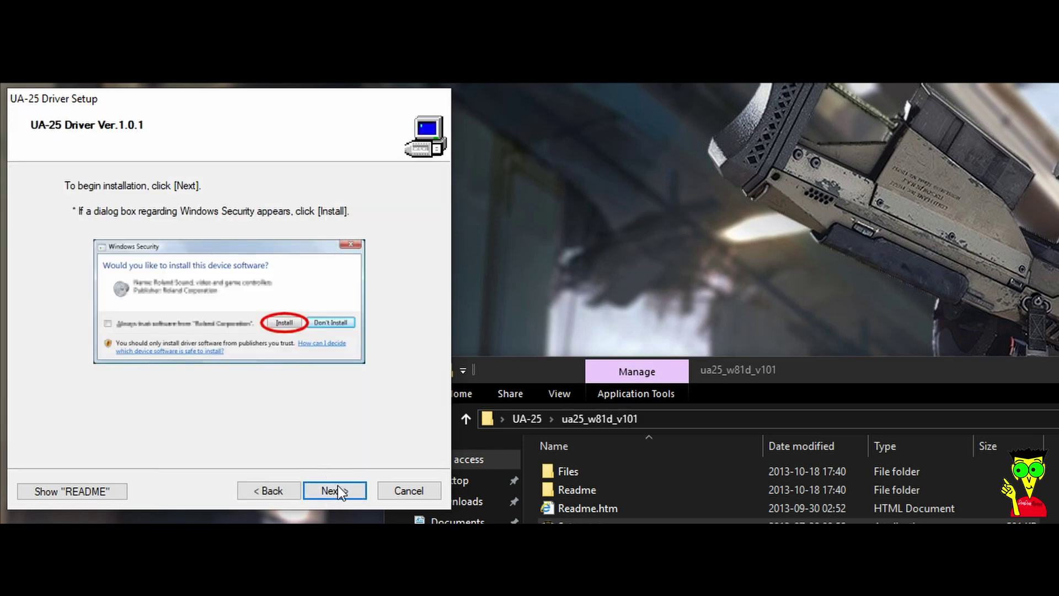
left_click(338, 490)
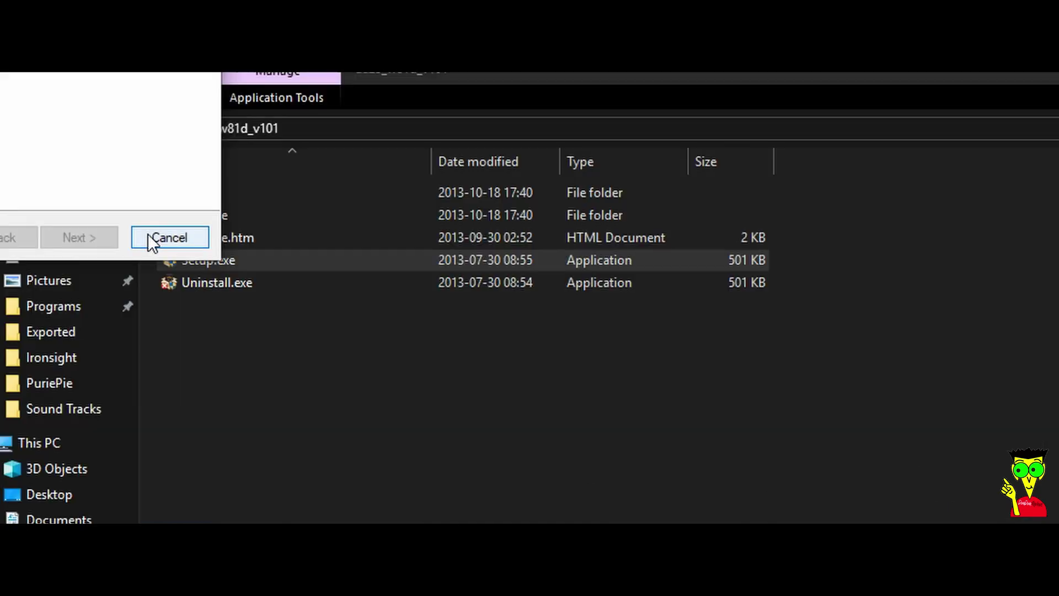
left_click(148, 234)
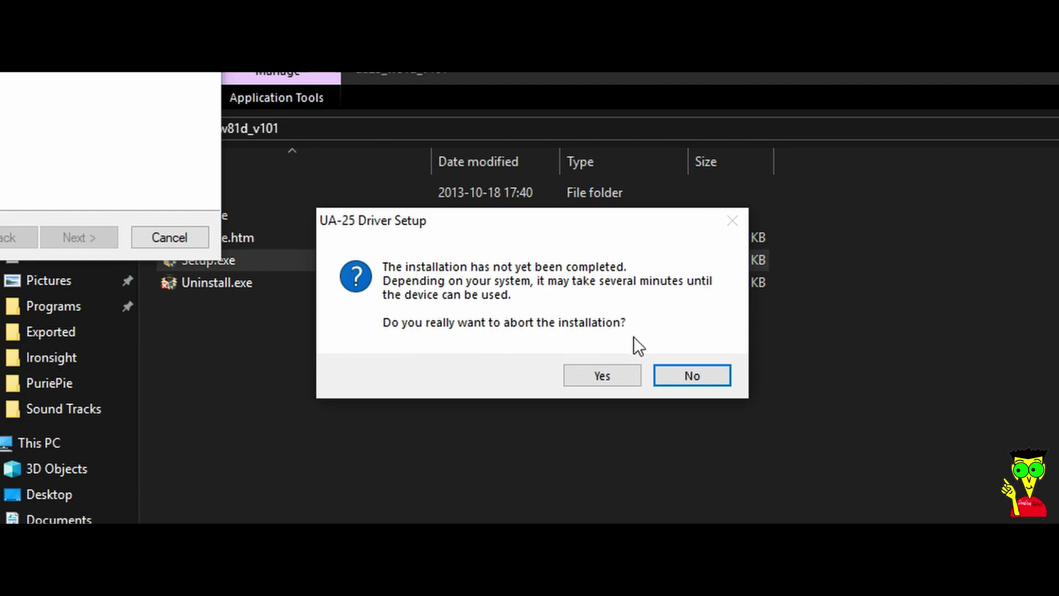
left_click(602, 375)
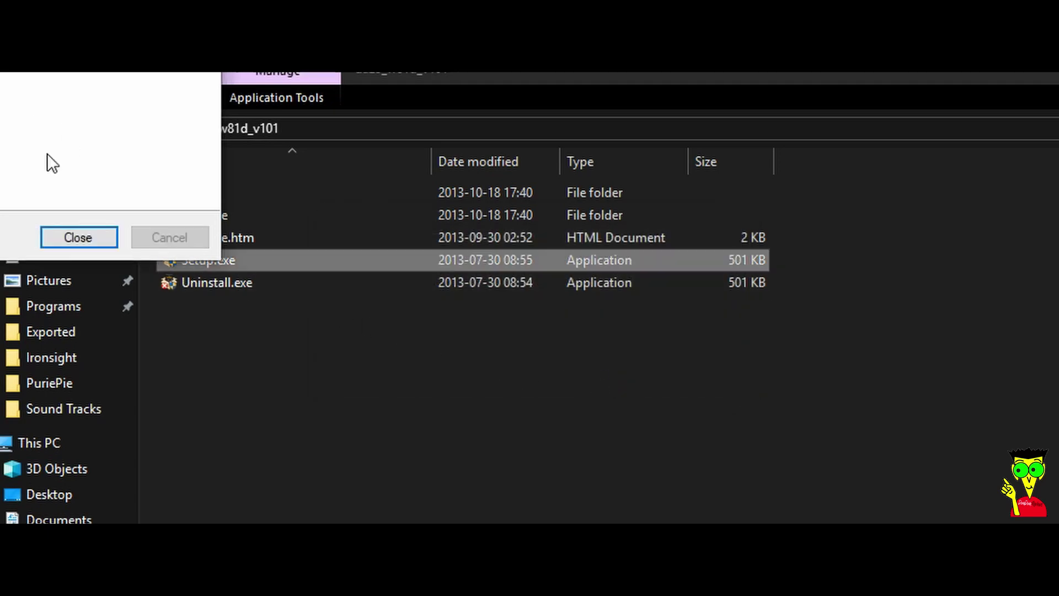
Close the aborted UA-25 setup, declining to run Uninstall.exe.
left_click(74, 237)
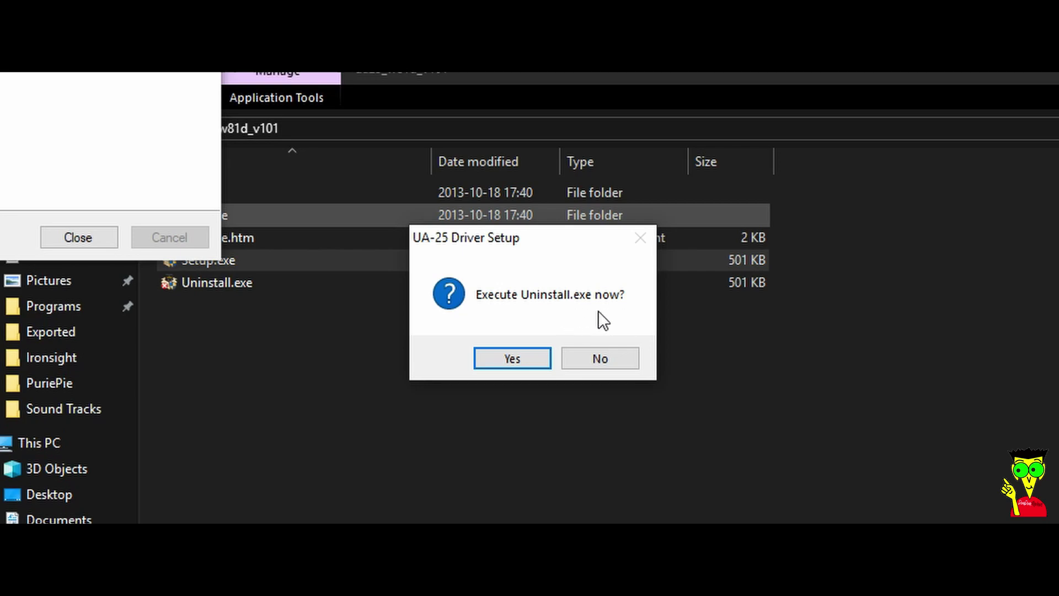
left_click(607, 359)
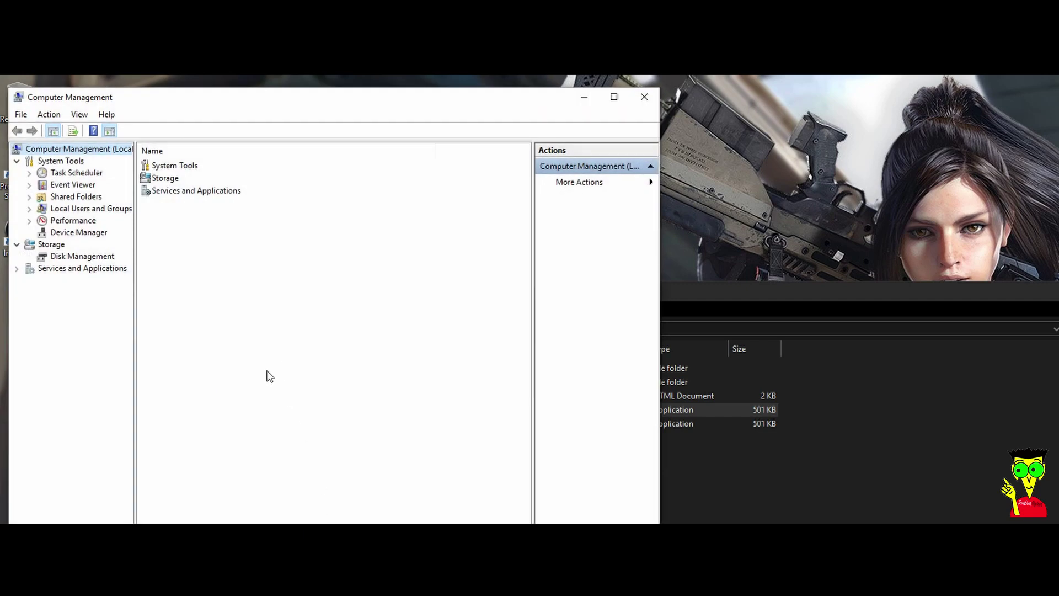
Open Computer Management from This PC and switch to Device Manager to find EDIROL UA-25.
left_click_drag(353, 99, 755, 157)
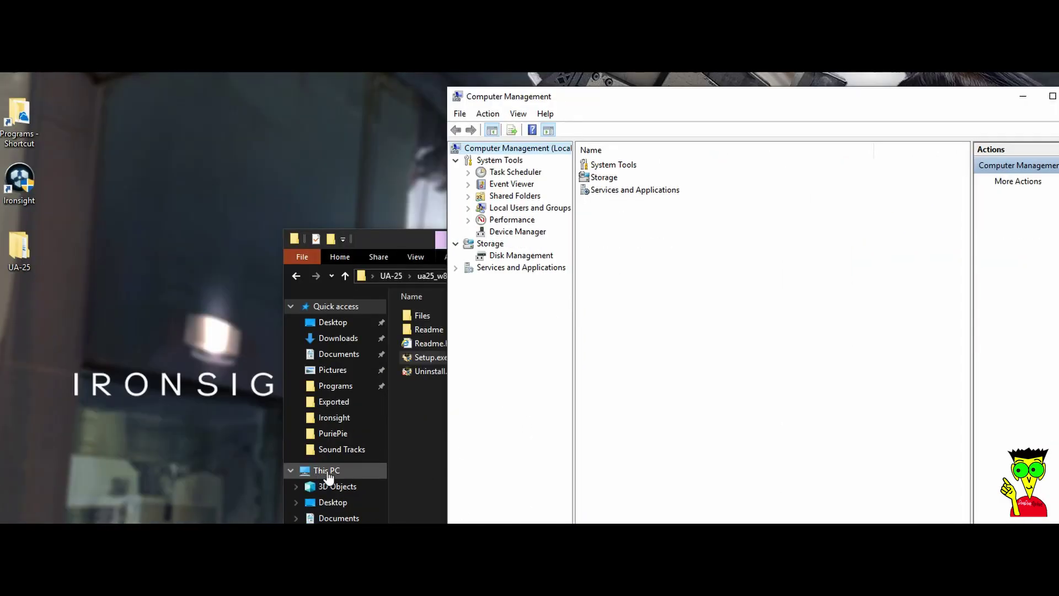
right_click(328, 476)
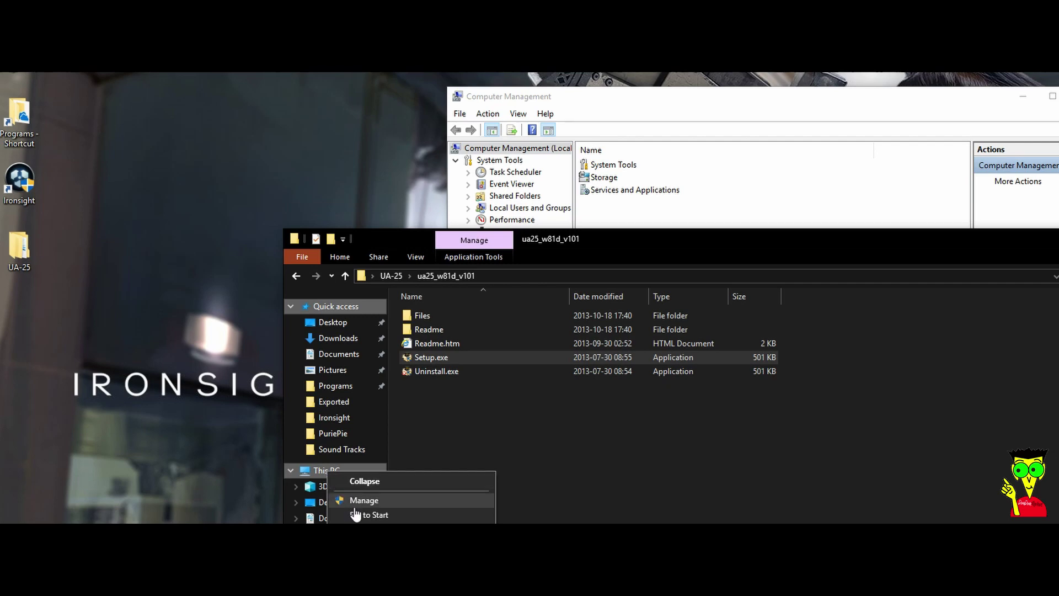
left_click(390, 505)
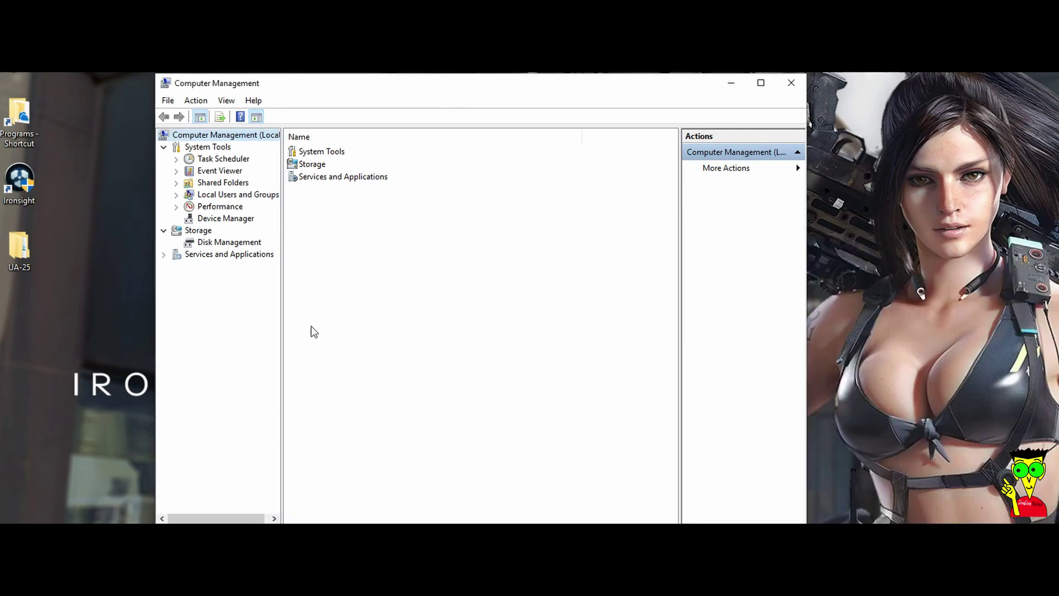
left_click(217, 220)
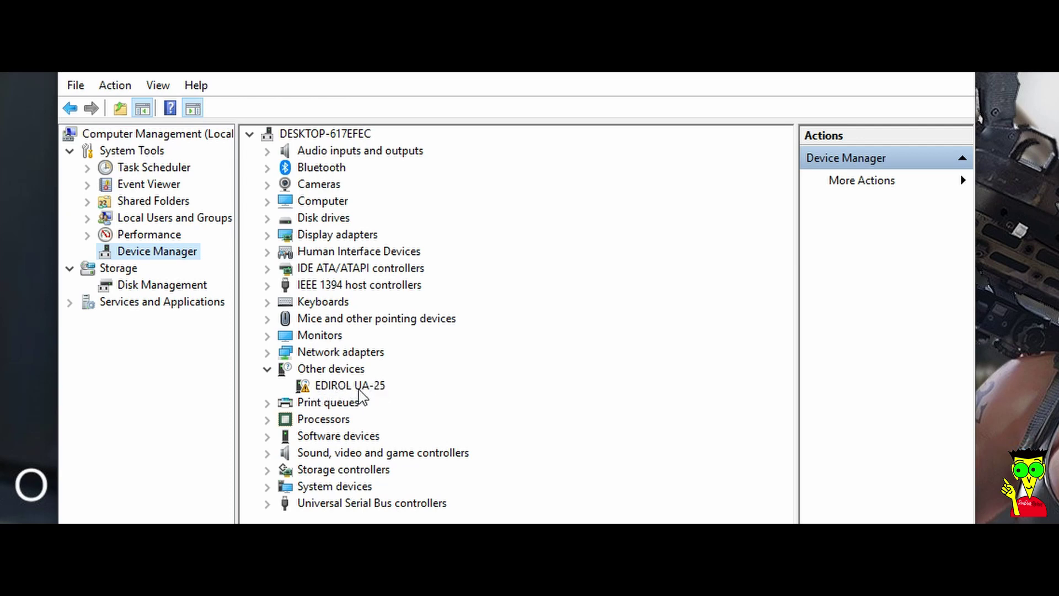
Update the EDIROL UA-25 driver by browsing the computer and picking from available drivers.
left_click(305, 387)
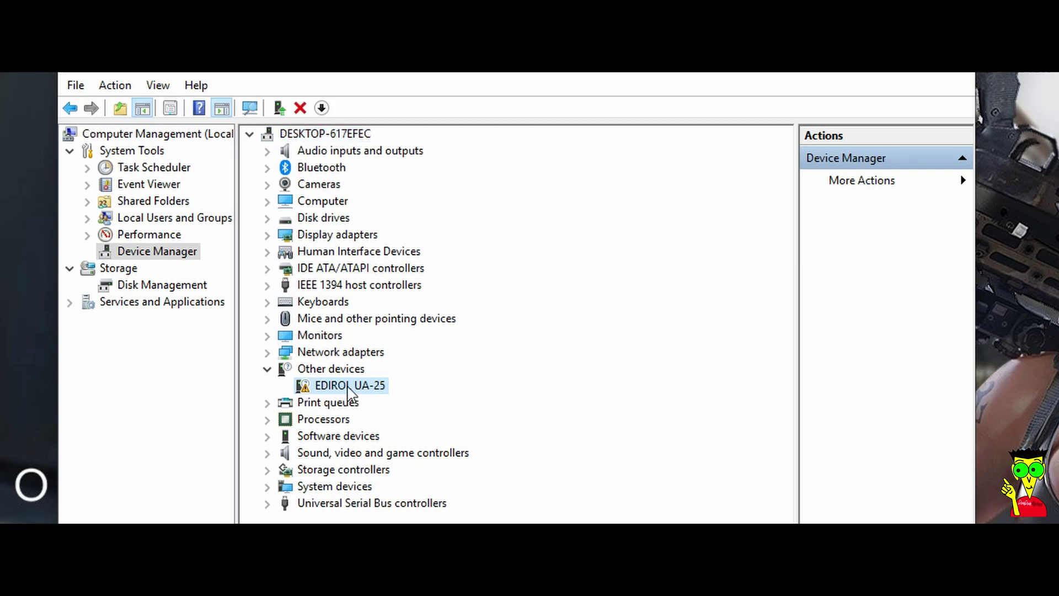
right_click(348, 388)
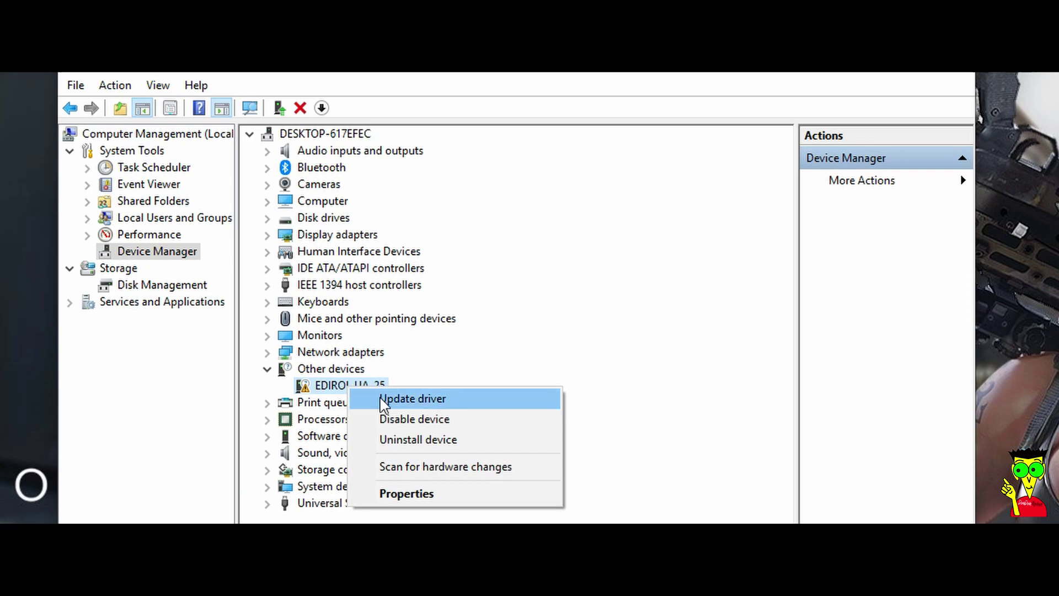
left_click(385, 400)
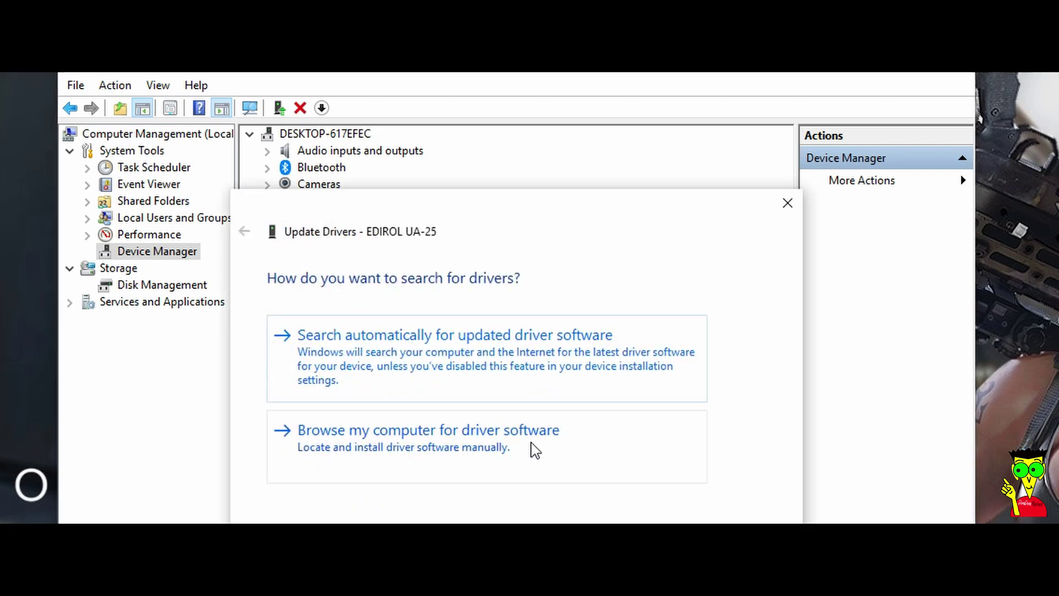
left_click(415, 451)
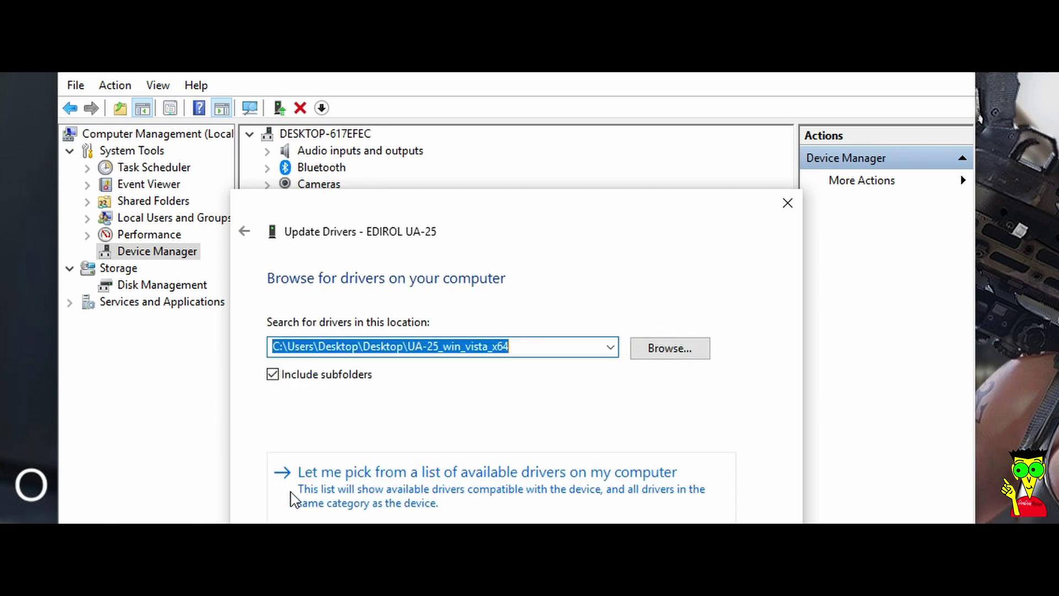
left_click(386, 492)
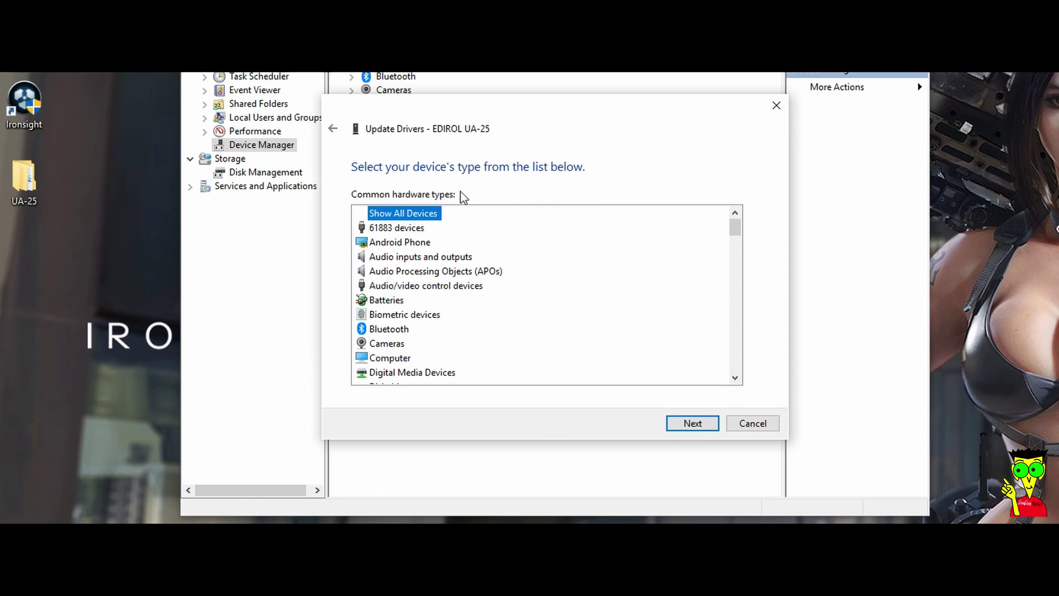
Choose to supply the EDIROL UA-25 driver from a disk location with all device types shown.
left_click(690, 427)
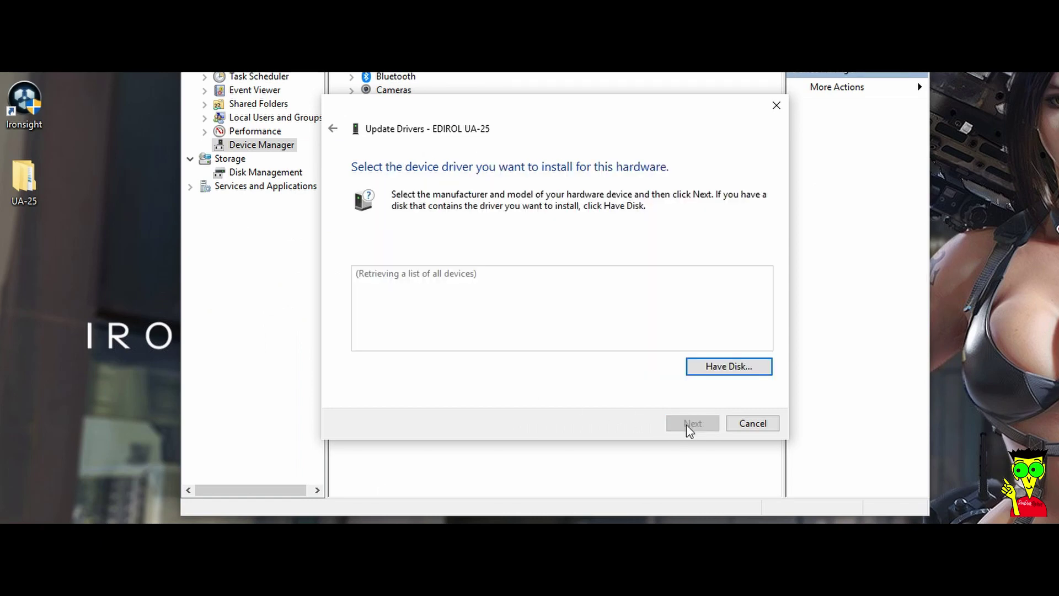
left_click(726, 367)
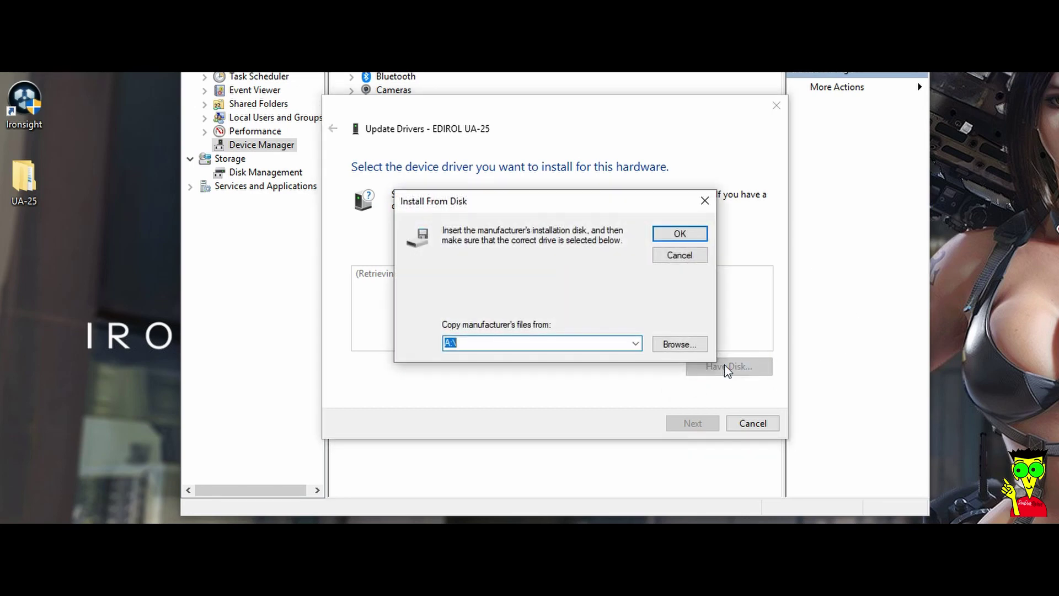
left_click(677, 345)
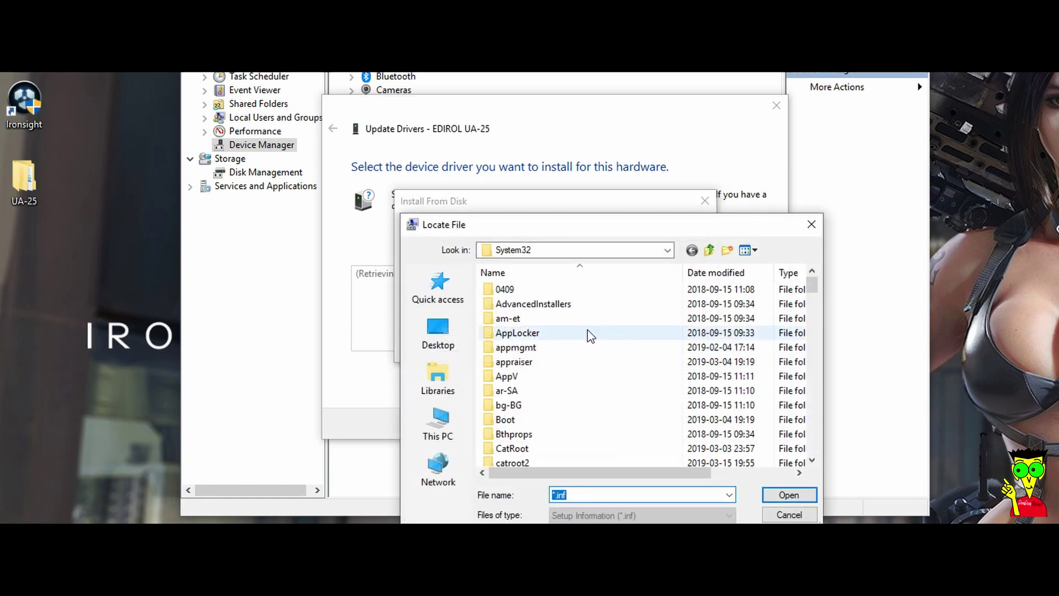
Pick RDIF1046.INF from Desktop > UA-25 > UA-25_win_vista_x64 as the driver file.
left_click(433, 346)
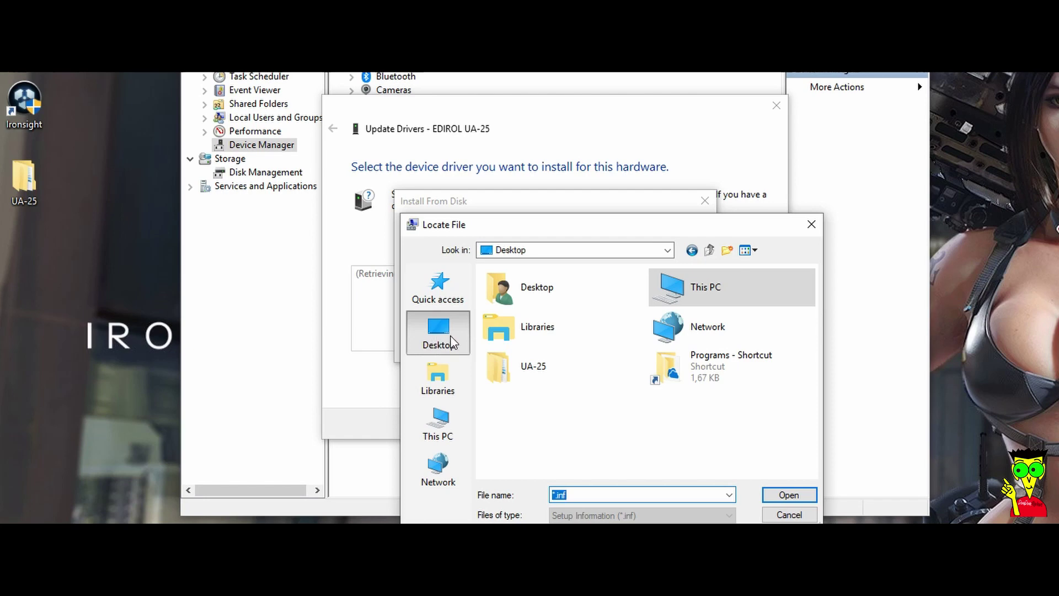
double_click(531, 374)
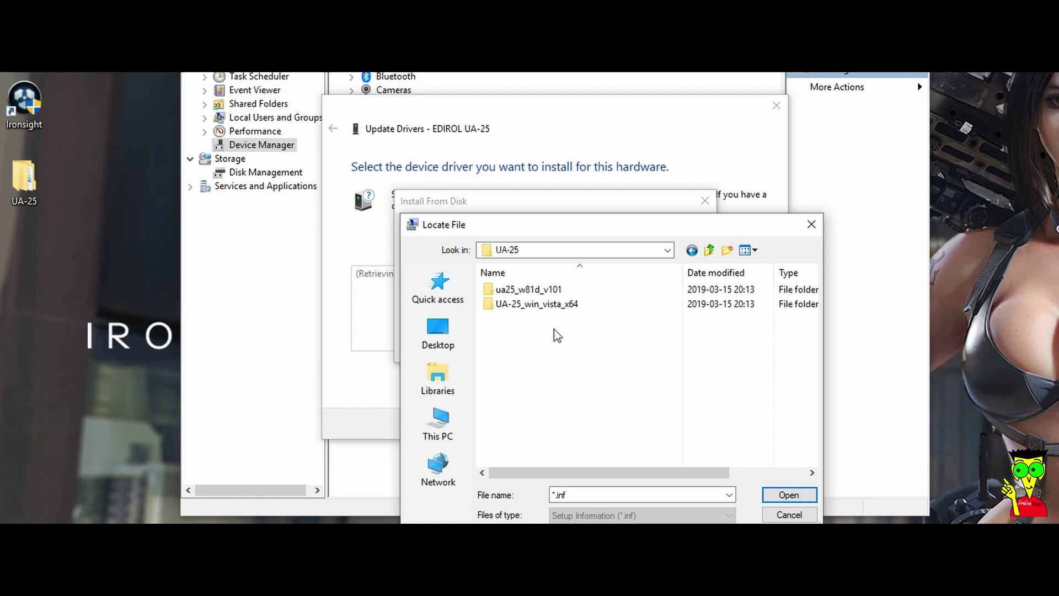
mouse_move(537, 313)
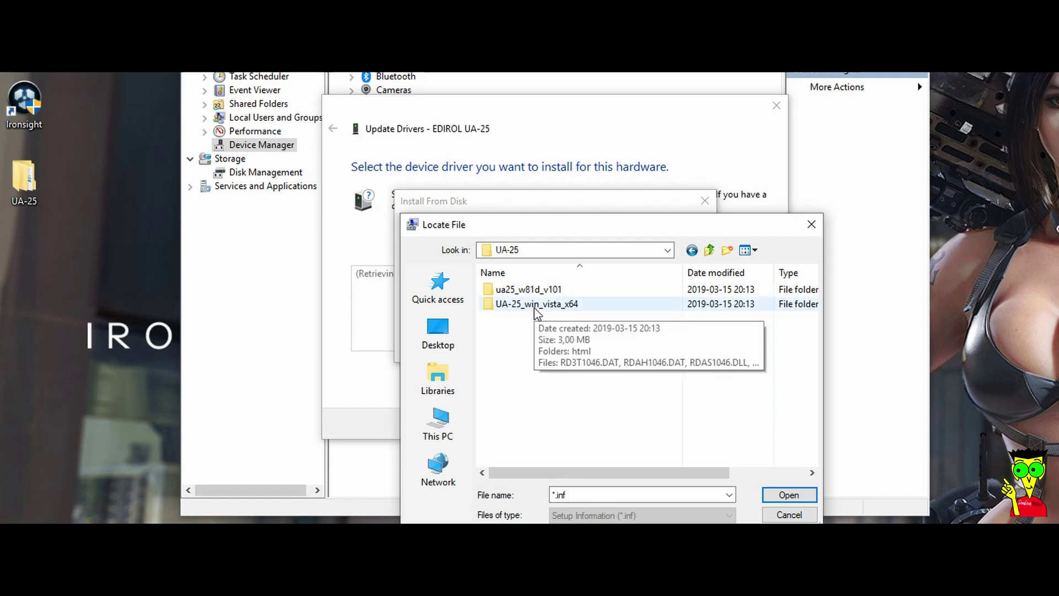
double_click(535, 309)
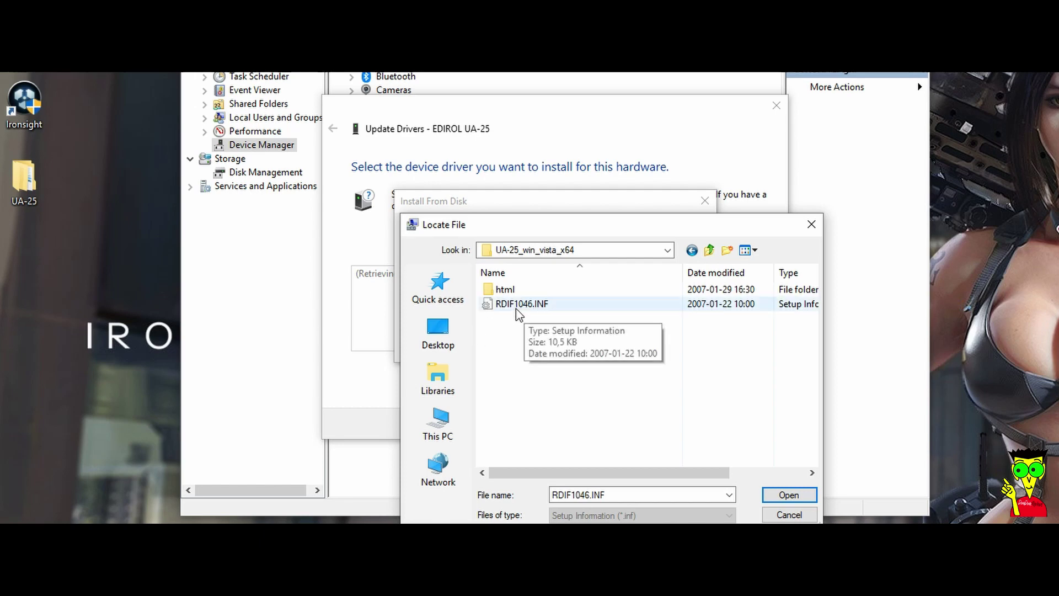
left_click(517, 305)
left_click(589, 495)
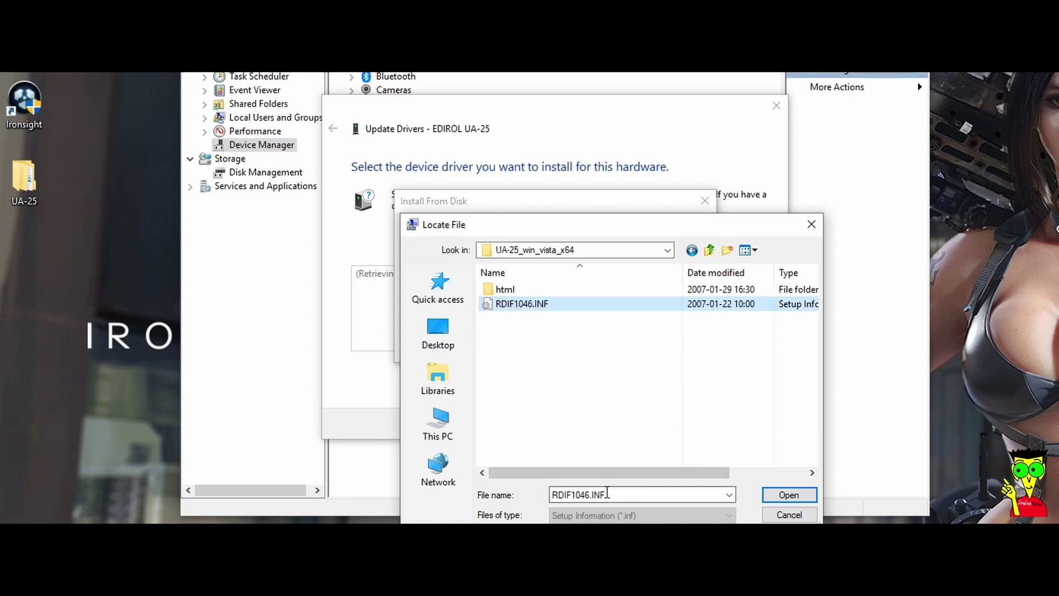
left_click(788, 495)
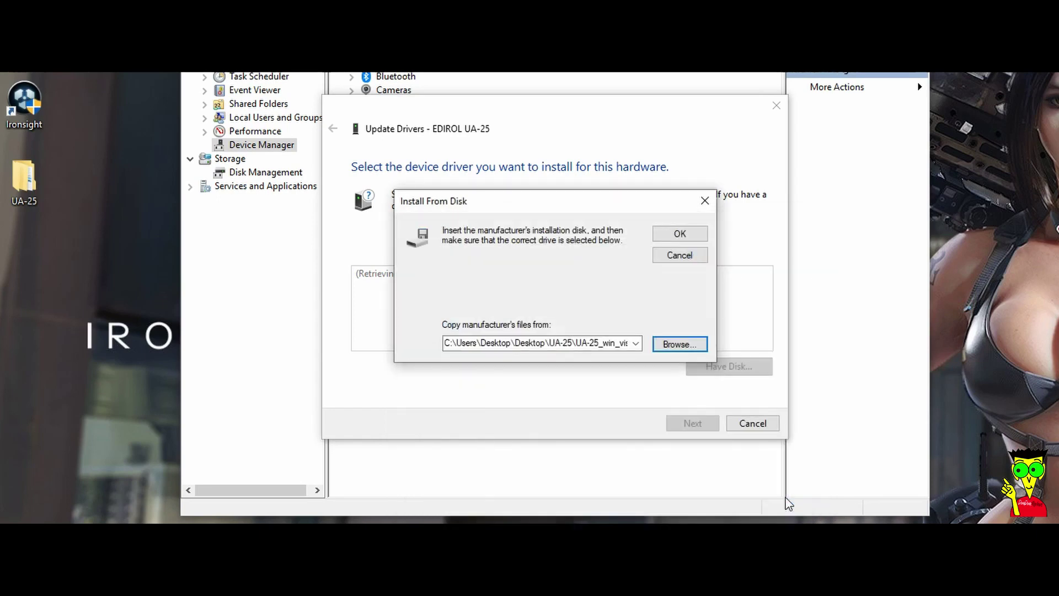
Confirm the disk location, install the EDIROL UA-25 driver, and close the finished wizard.
left_click(672, 237)
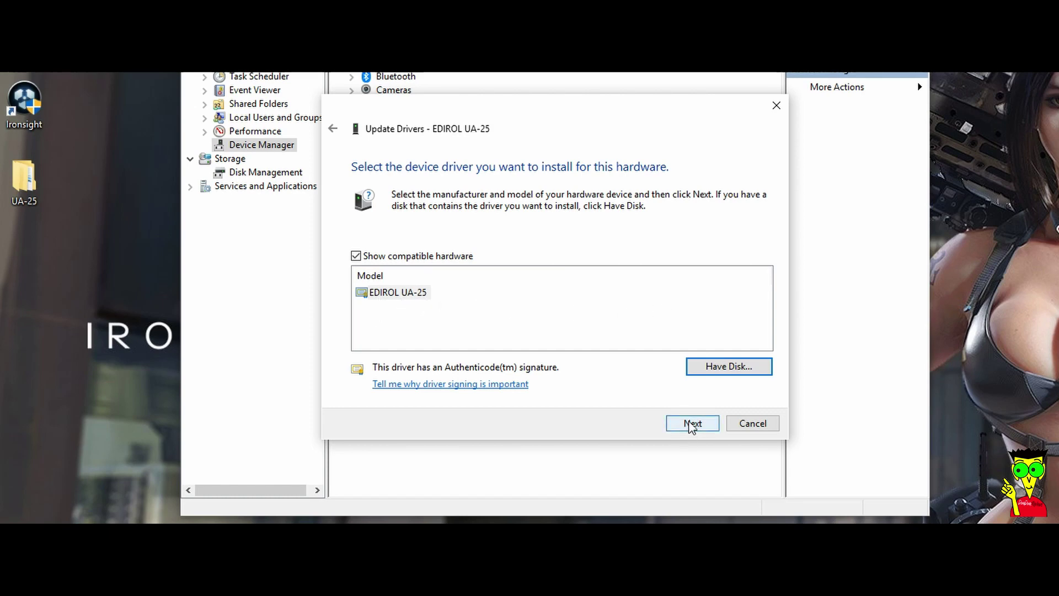
left_click(688, 429)
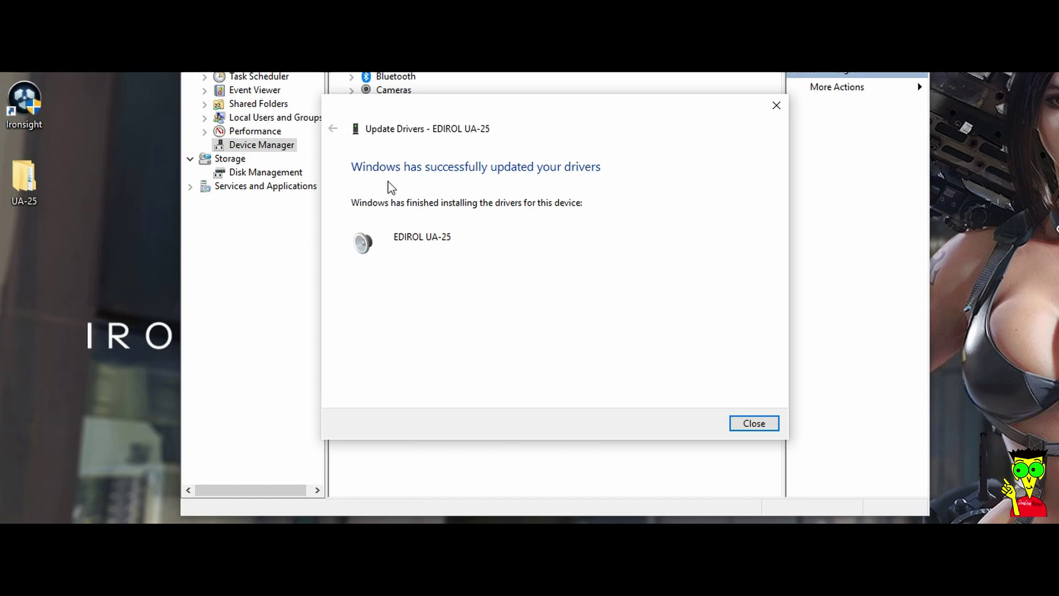
left_click(750, 424)
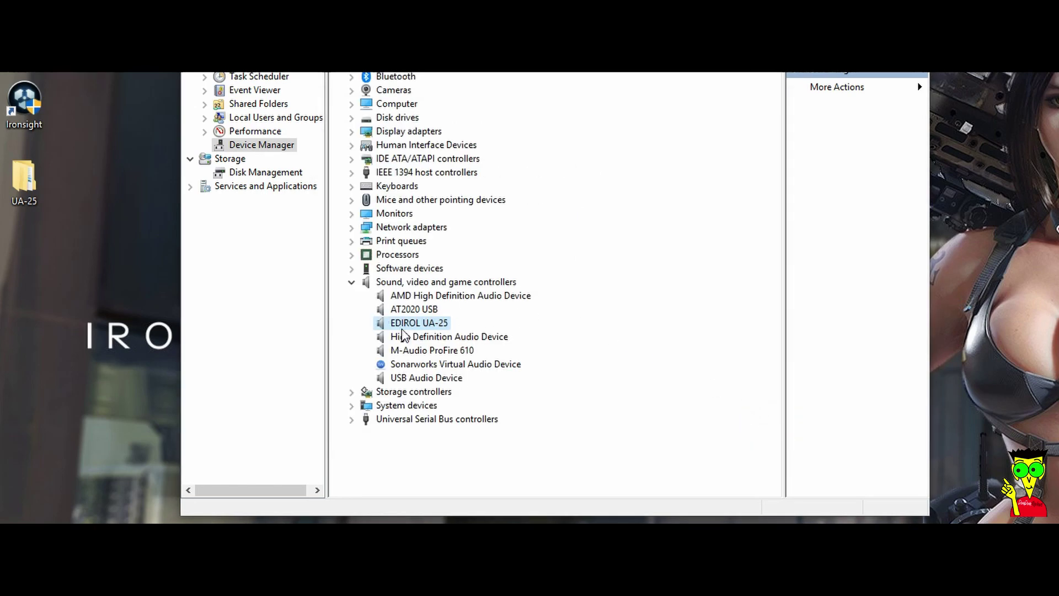